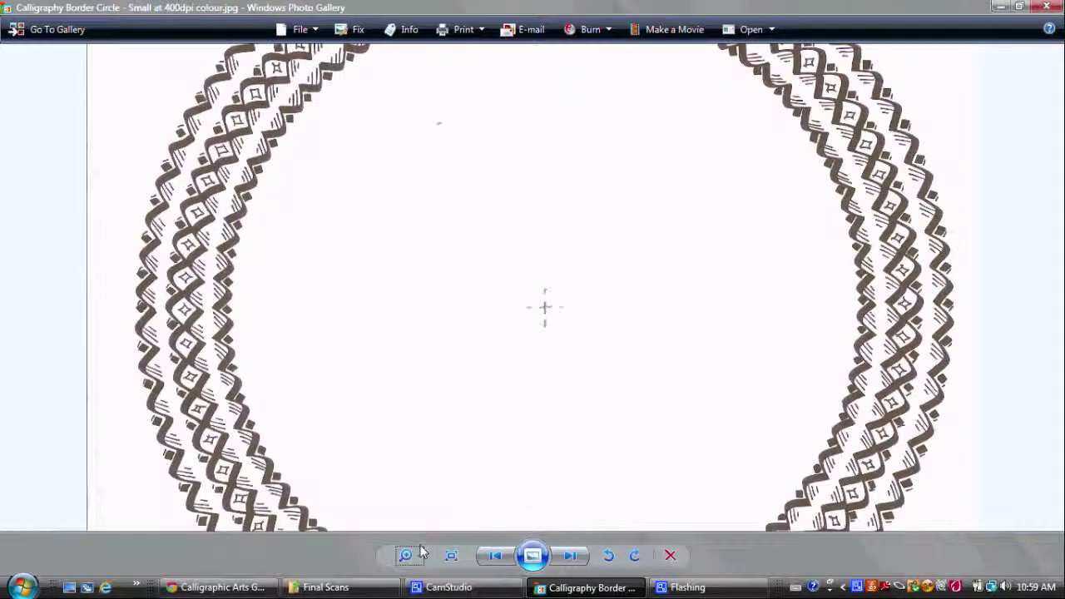
# Step: Examine the scanned circular calligraphy border, including its registration crosses and centre mark, from top to bottom
pyautogui.moveTo(229, 191); pyautogui.dragTo(254, 296)
pyautogui.moveTo(263, 170); pyautogui.dragTo(266, 342)
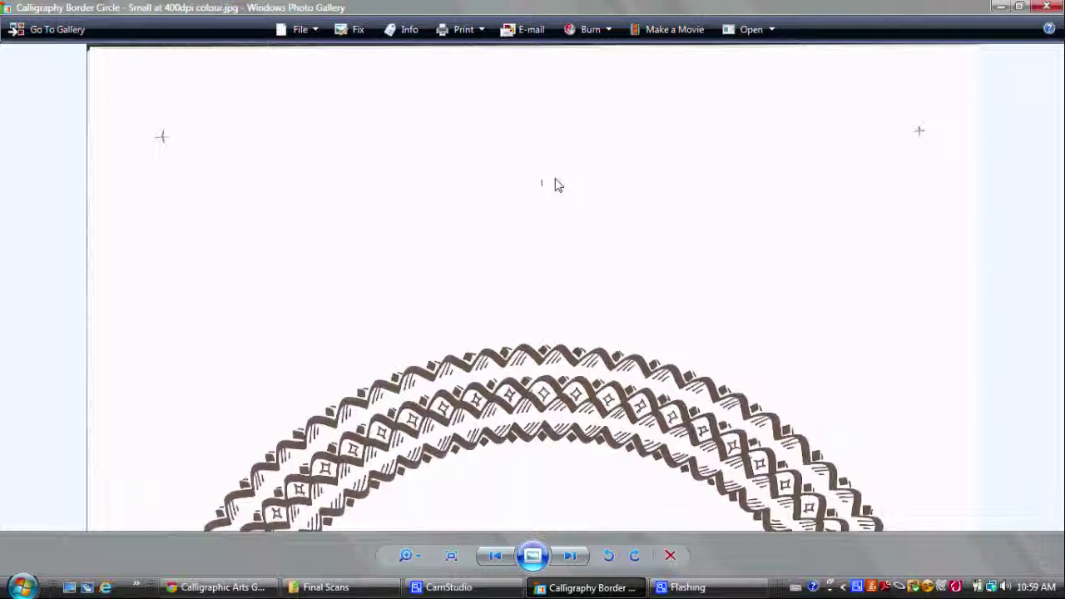
pyautogui.moveTo(566, 469); pyautogui.dragTo(561, 93)
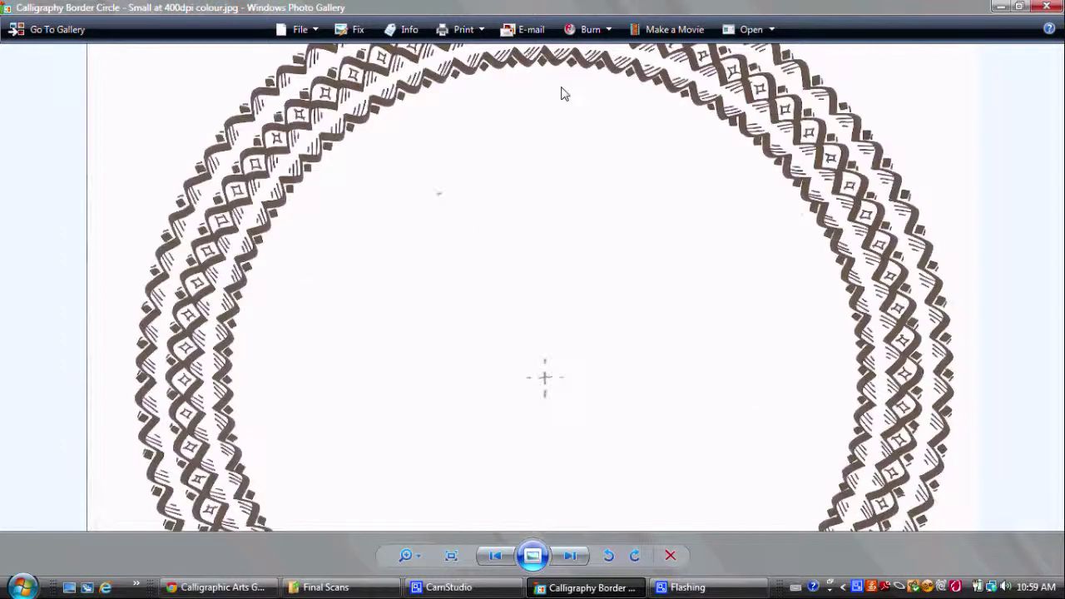
pyautogui.moveTo(551, 439); pyautogui.dragTo(566, 109)
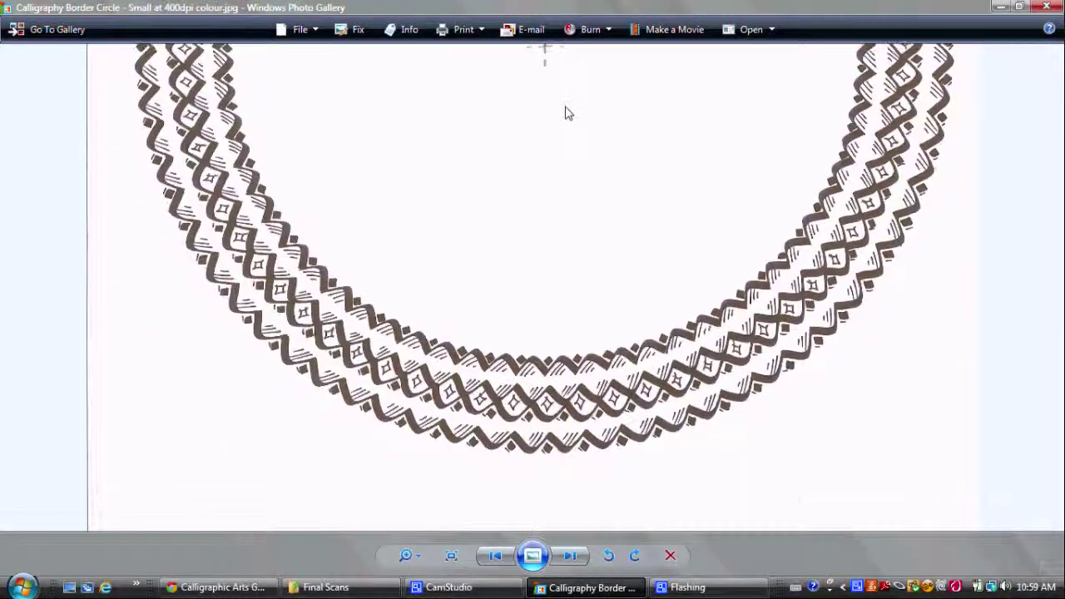
pyautogui.moveTo(561, 423); pyautogui.dragTo(574, 260)
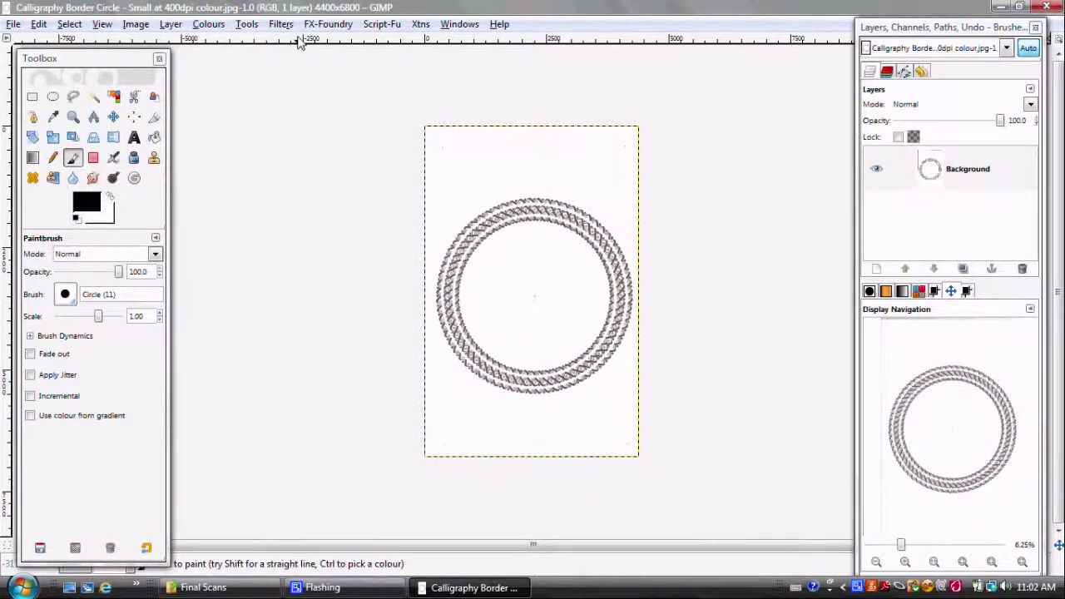
# Step: Add one horizontal and one vertical guide crossing at the scan's upper-left registration mark
pyautogui.moveTo(299, 42); pyautogui.dragTo(297, 153)
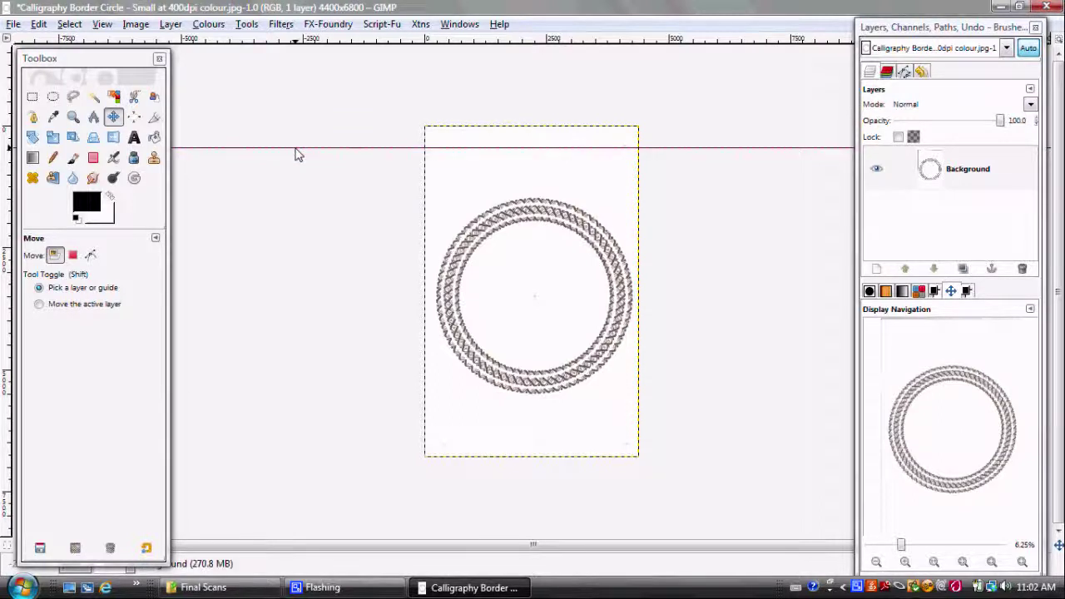
pyautogui.moveTo(7, 301); pyautogui.dragTo(444, 304)
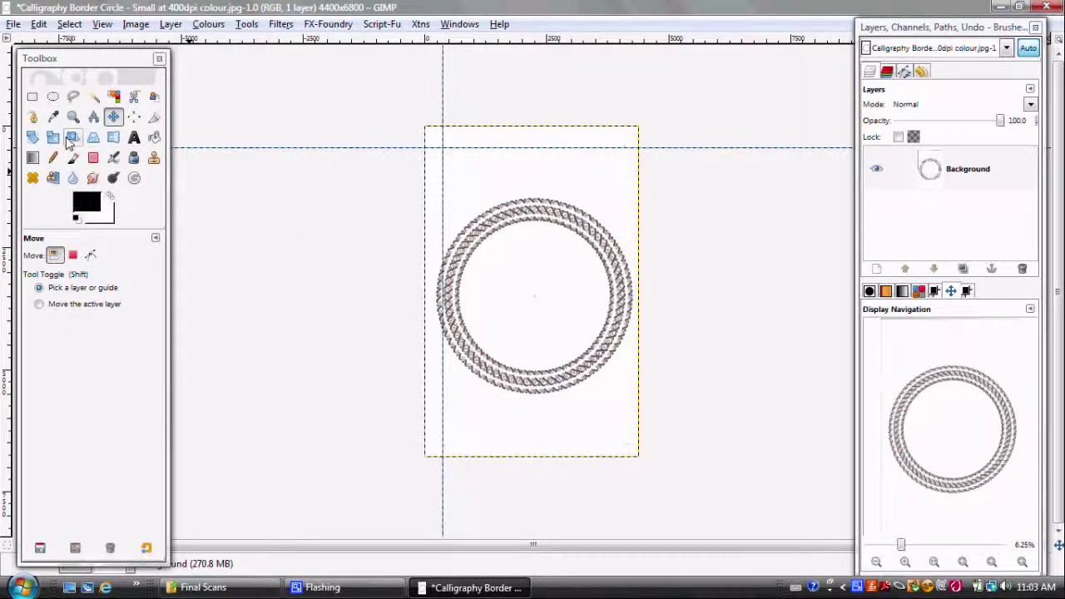
# Step: Rotate the Background layer by 0.40 degrees about its centre to line up the registration crosses with the guides
pyautogui.click(905, 562)
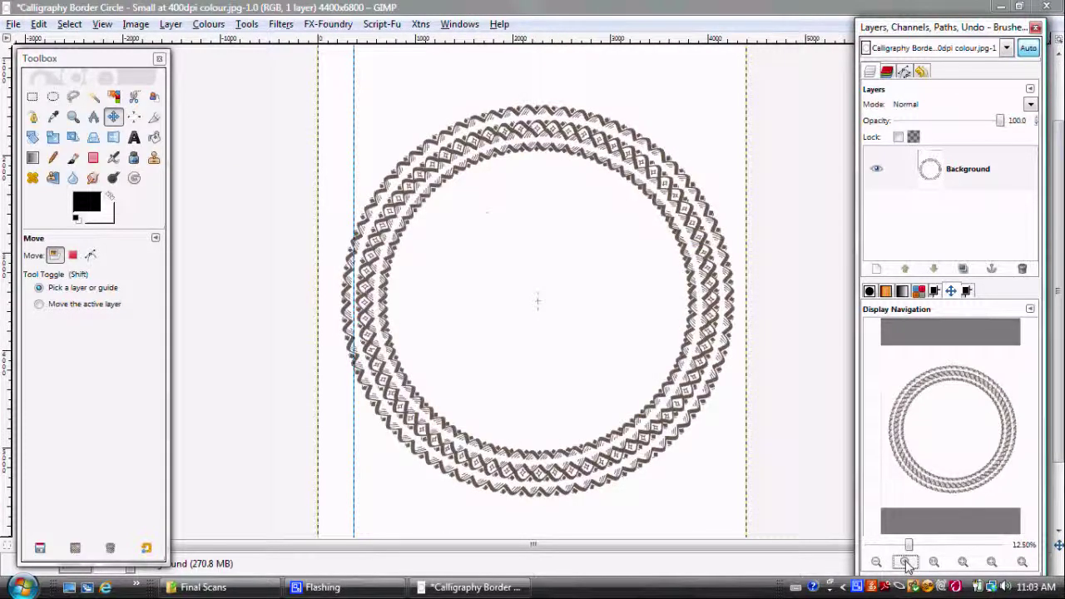
pyautogui.click(933, 434)
pyautogui.moveTo(933, 433); pyautogui.dragTo(938, 496)
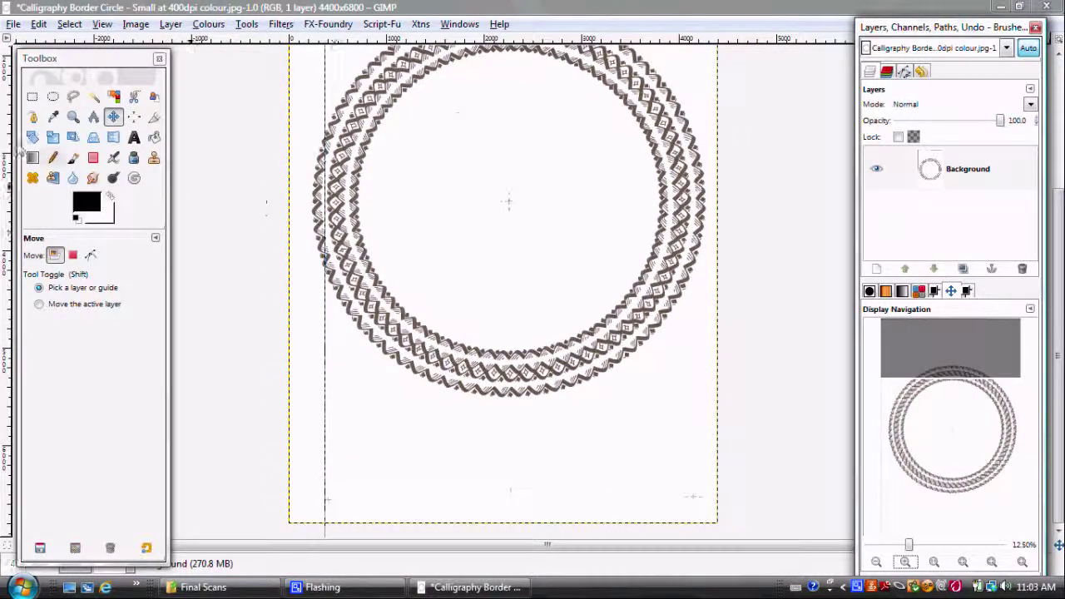
pyautogui.click(33, 135)
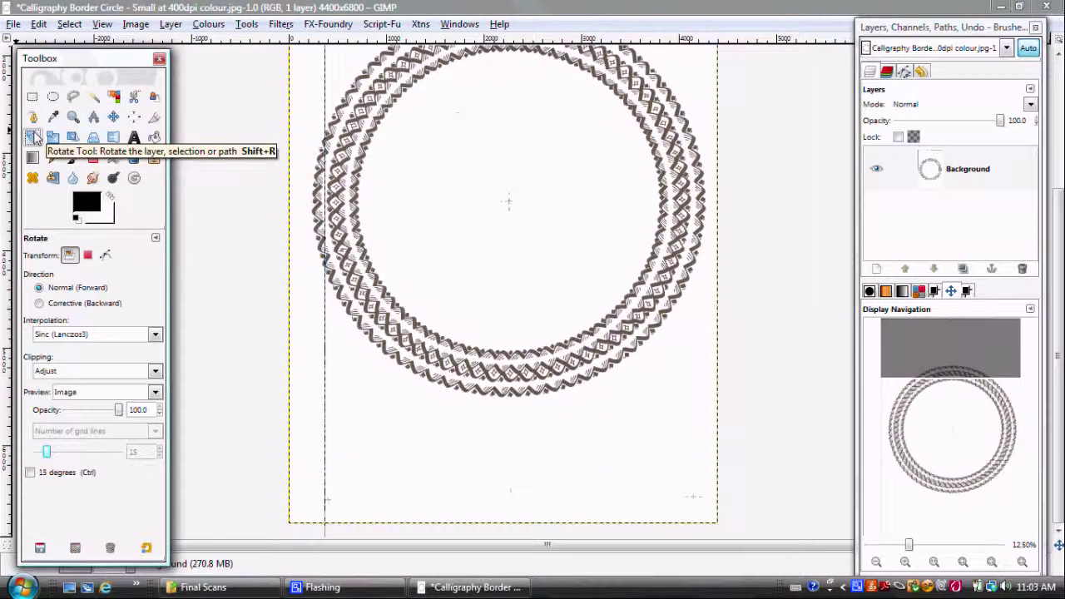
pyautogui.click(476, 257)
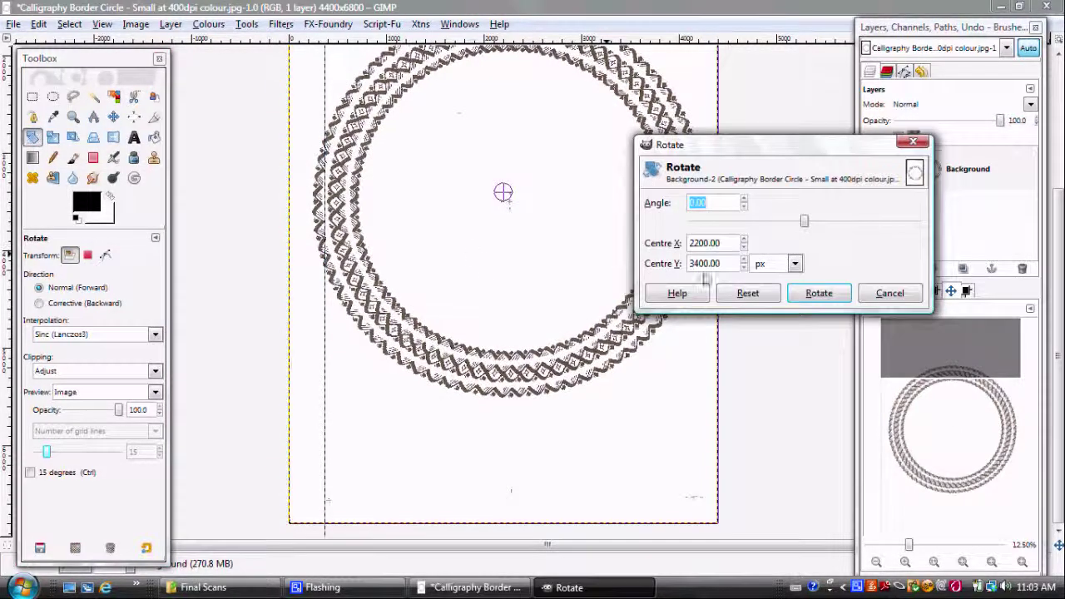
pyautogui.click(745, 198)
pyautogui.click(745, 199)
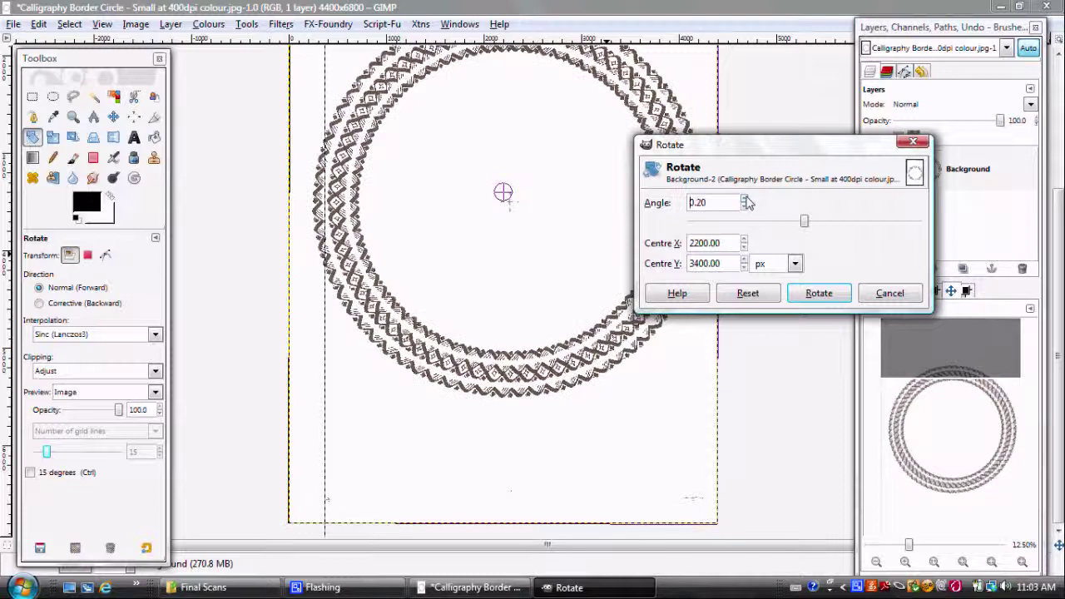
pyautogui.click(744, 199)
pyautogui.click(744, 199)
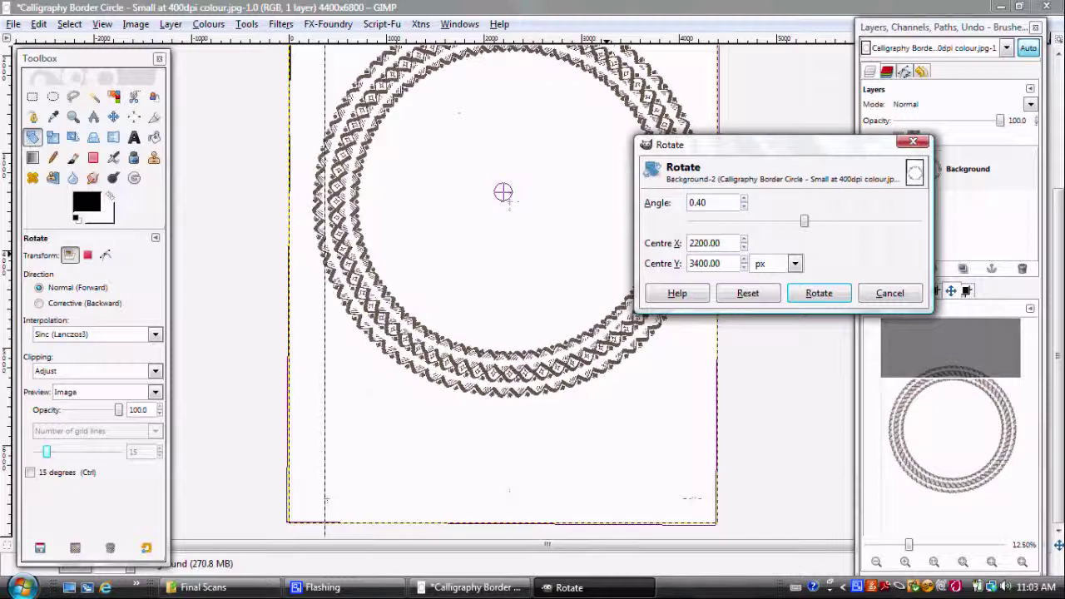
pyautogui.moveTo(937, 412); pyautogui.dragTo(936, 363)
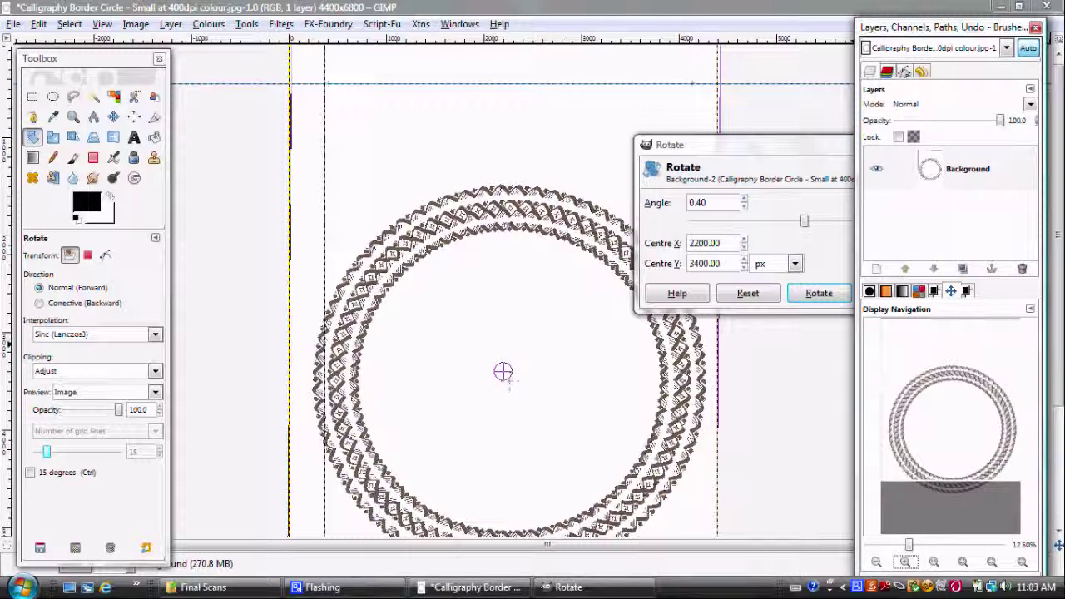
pyautogui.click(797, 295)
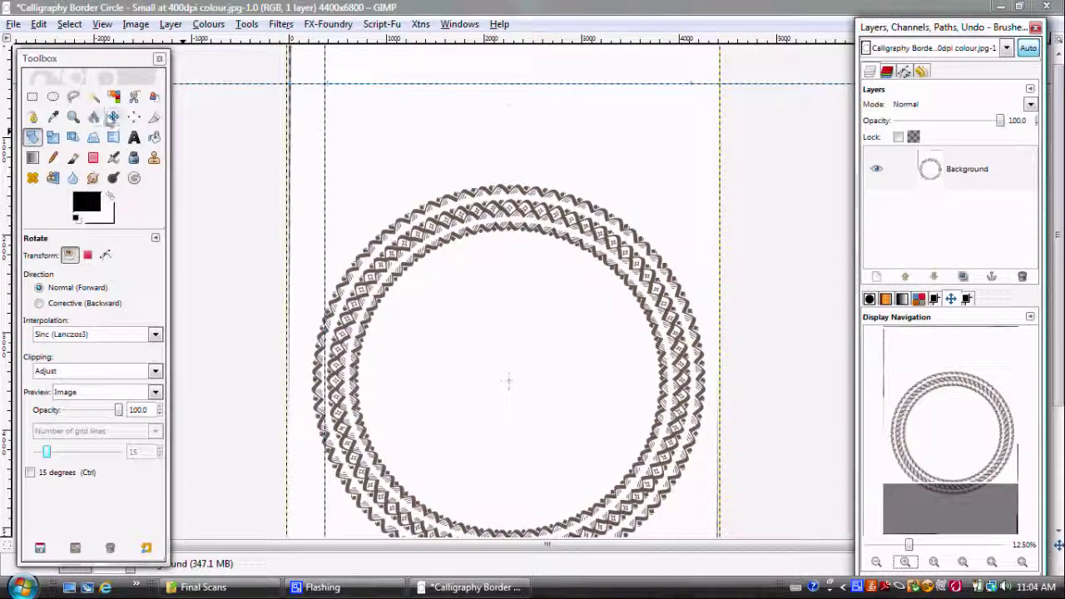
# Step: Move the vertical and horizontal guides to the centre mark inside the circular border
pyautogui.click(113, 116)
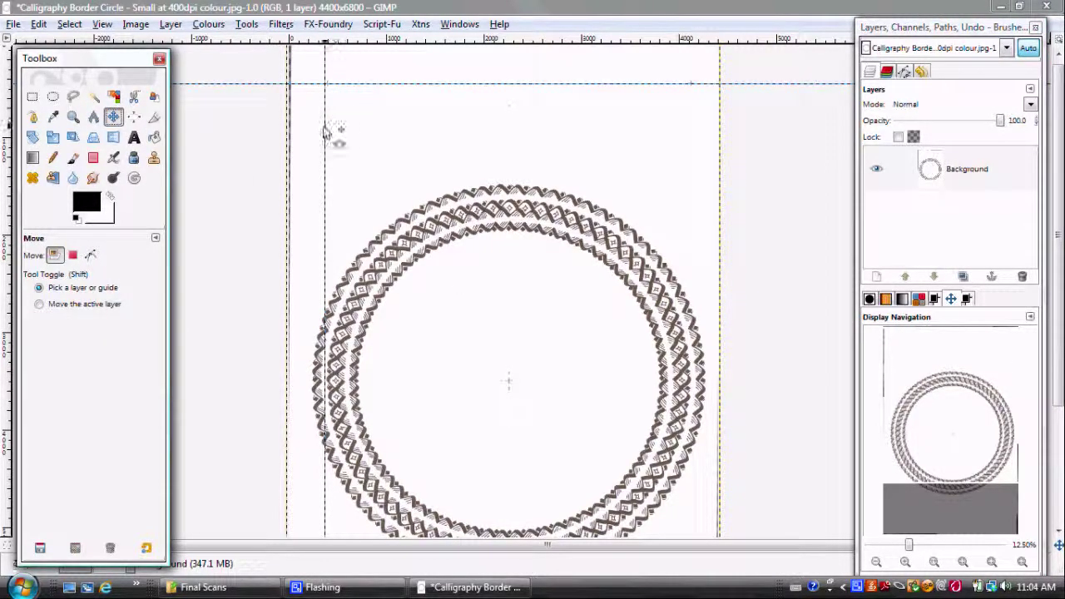
pyautogui.moveTo(325, 131); pyautogui.dragTo(510, 116)
pyautogui.moveTo(560, 87); pyautogui.dragTo(580, 386)
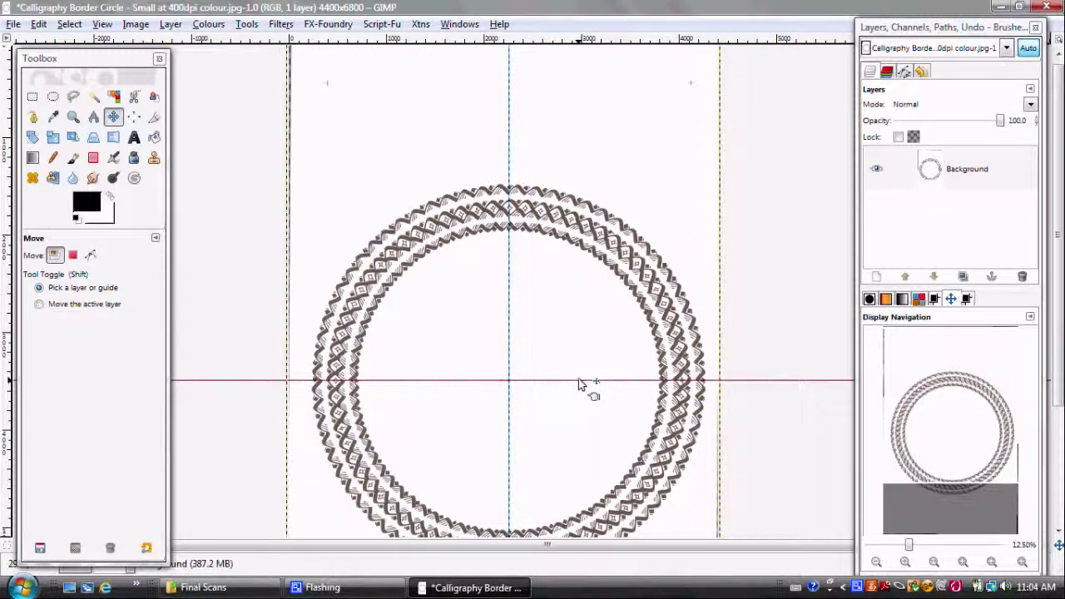
# Step: Fine-tune both guides at close range so they cross exactly on the circle's centre mark
pyautogui.click(905, 561)
pyautogui.click(905, 562)
pyautogui.click(905, 562)
pyautogui.click(905, 561)
pyautogui.click(905, 562)
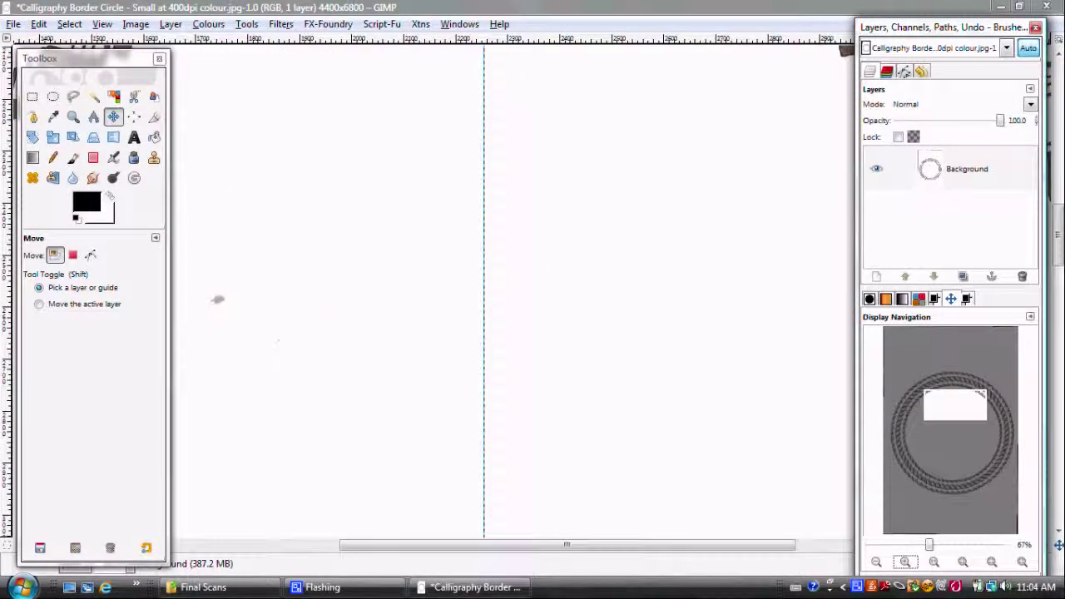
pyautogui.moveTo(953, 387); pyautogui.dragTo(949, 431)
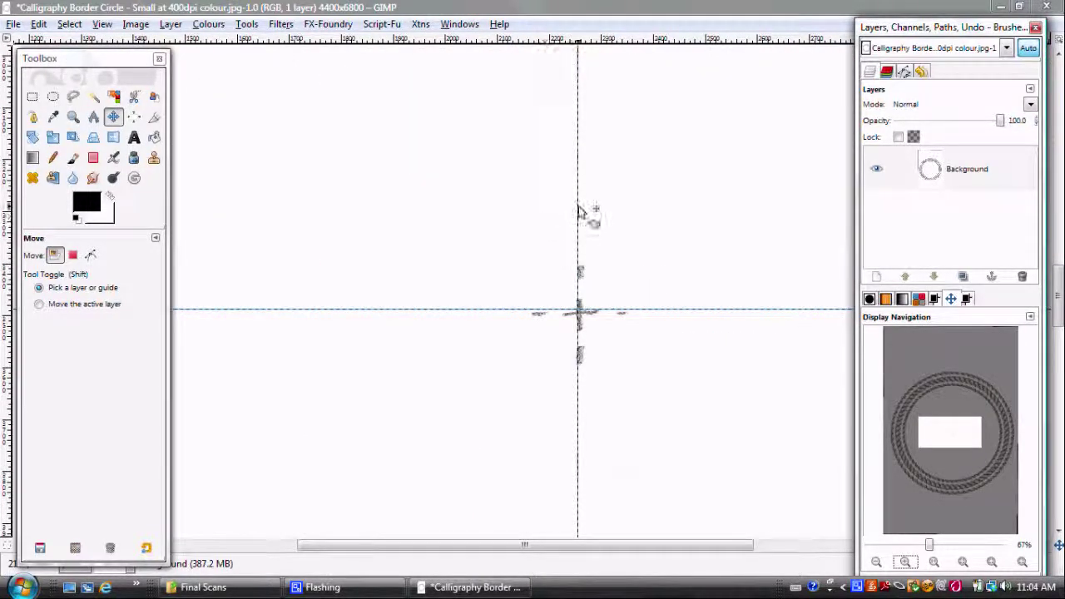
pyautogui.moveTo(580, 214); pyautogui.dragTo(581, 215)
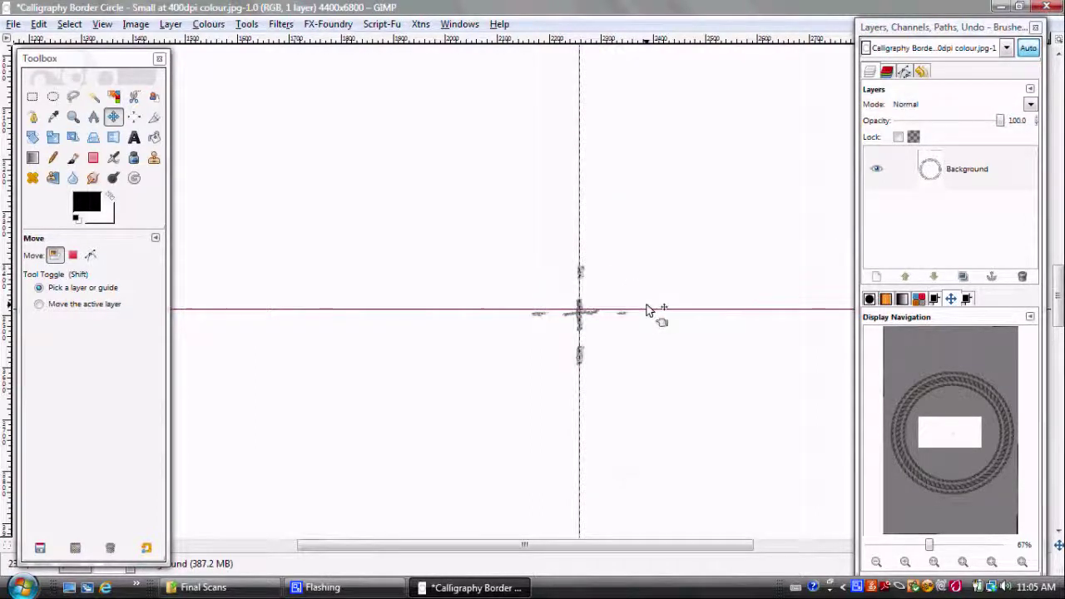
pyautogui.moveTo(647, 313); pyautogui.dragTo(653, 317)
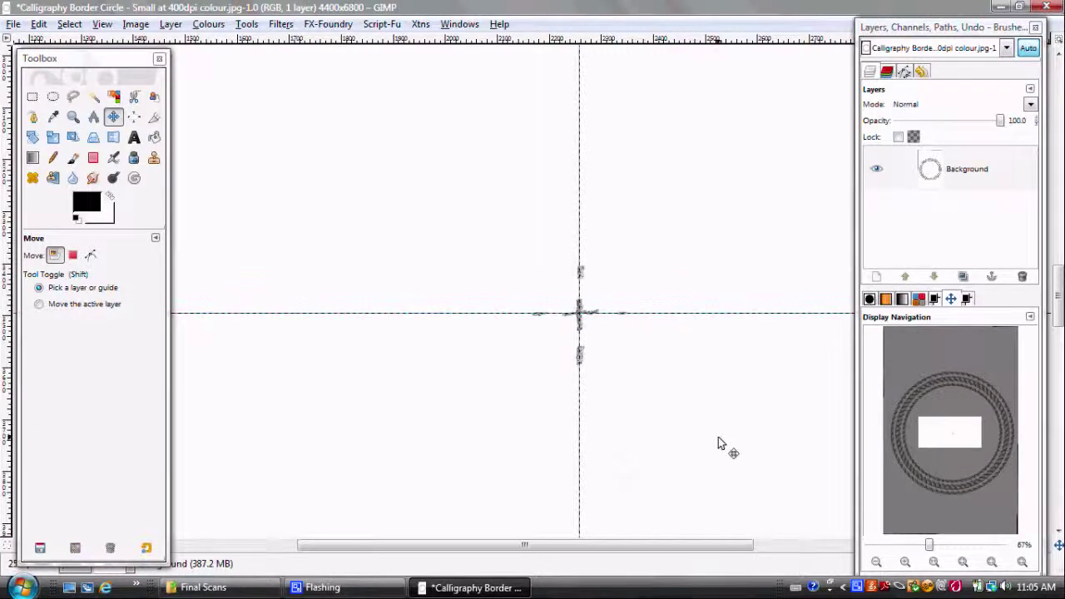
# Step: Select a 4160 × 4160 px square around the circular border using a fixed aspect ratio, and position it at 179, 1416
pyautogui.click(963, 562)
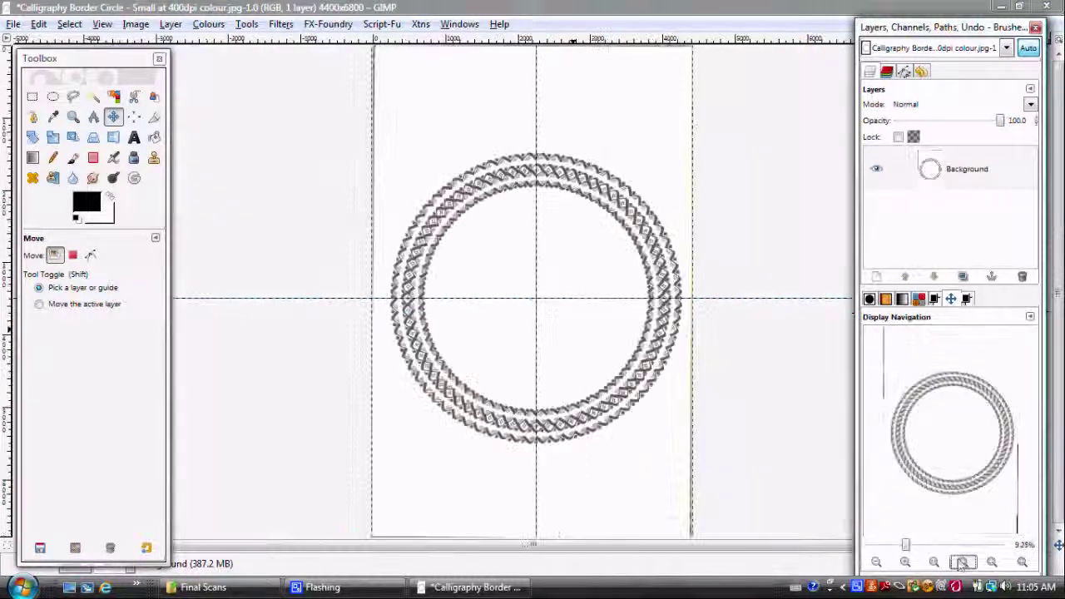
pyautogui.click(881, 563)
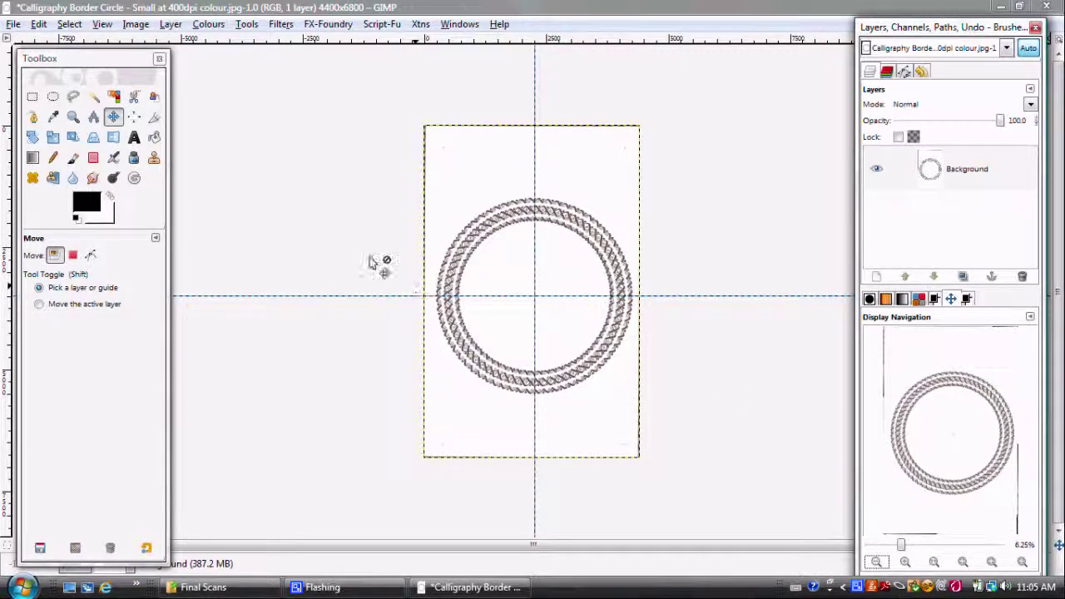
pyautogui.click(32, 98)
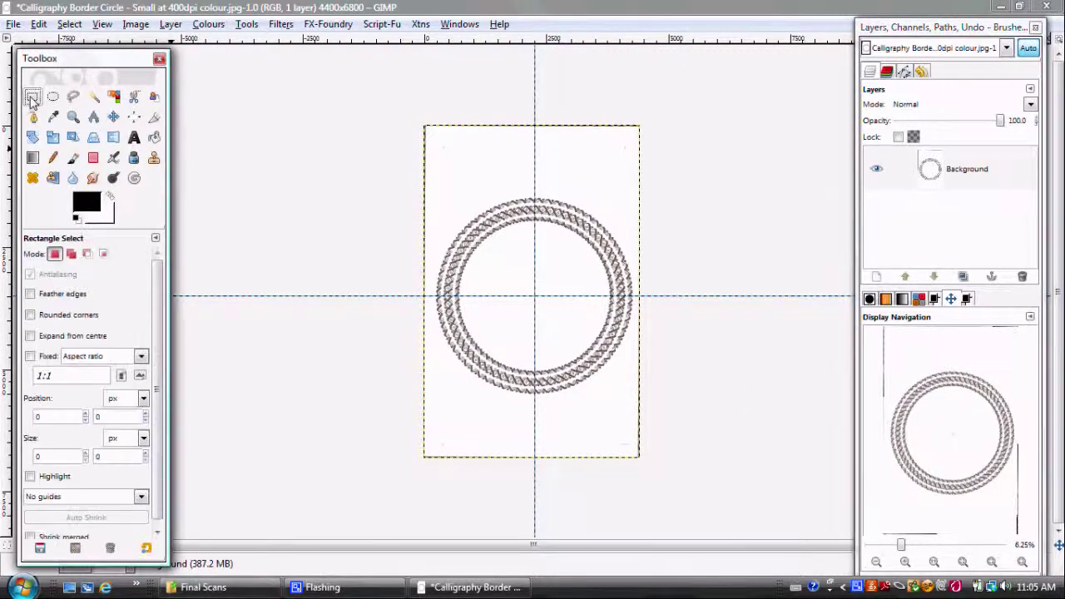
pyautogui.click(31, 357)
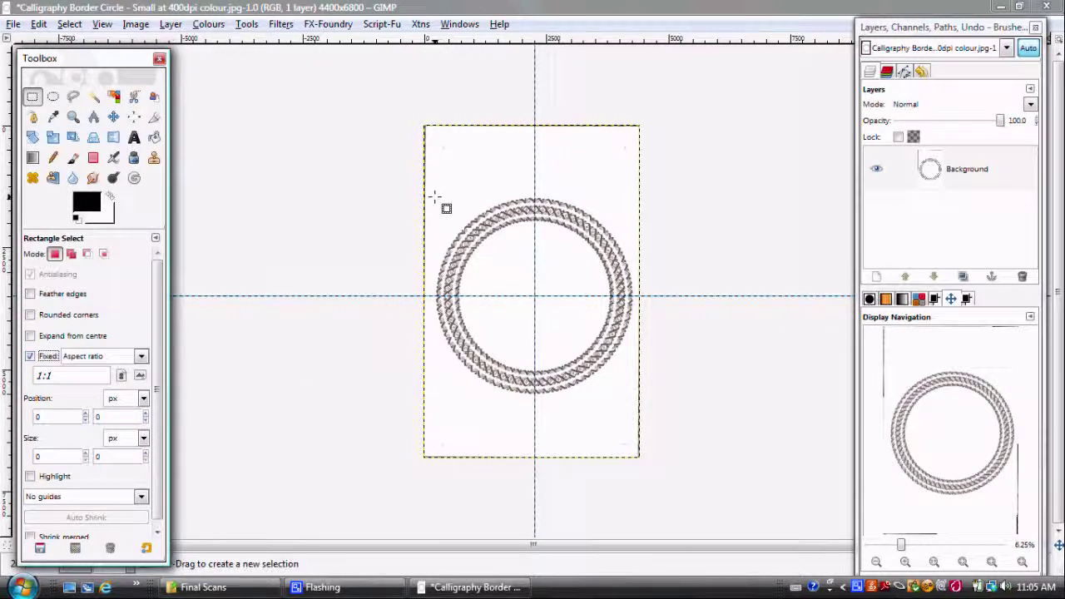
pyautogui.moveTo(434, 198); pyautogui.dragTo(647, 382)
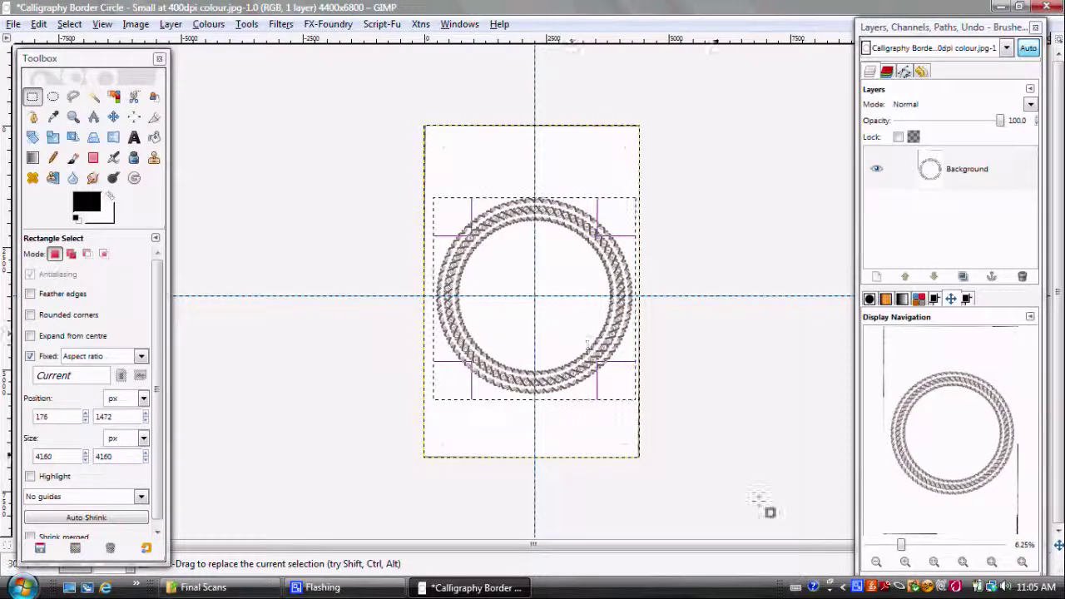
pyautogui.click(905, 563)
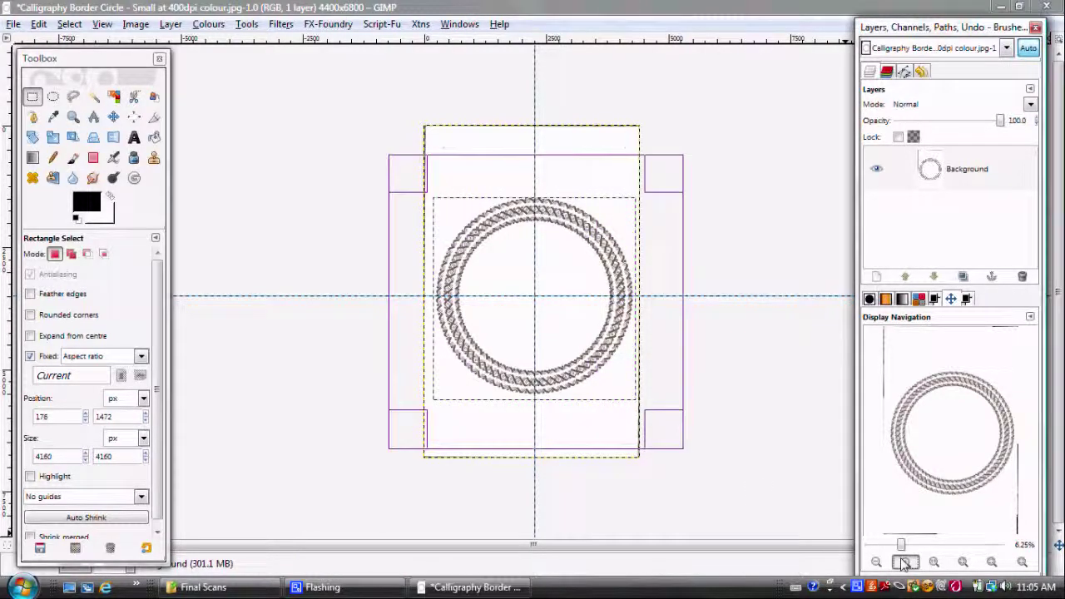
pyautogui.click(905, 562)
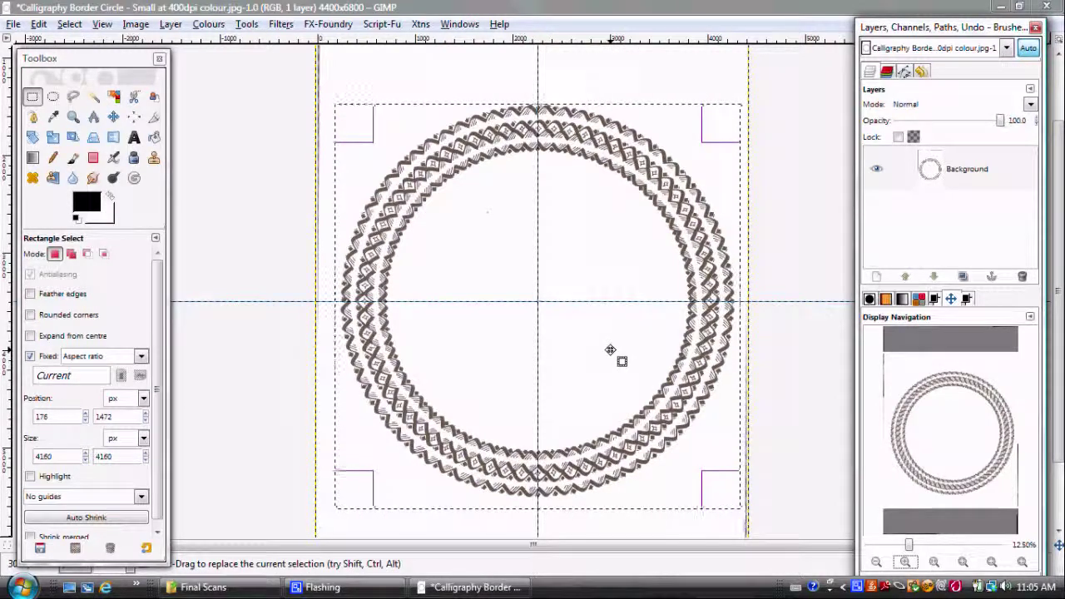
pyautogui.moveTo(610, 349); pyautogui.dragTo(610, 344)
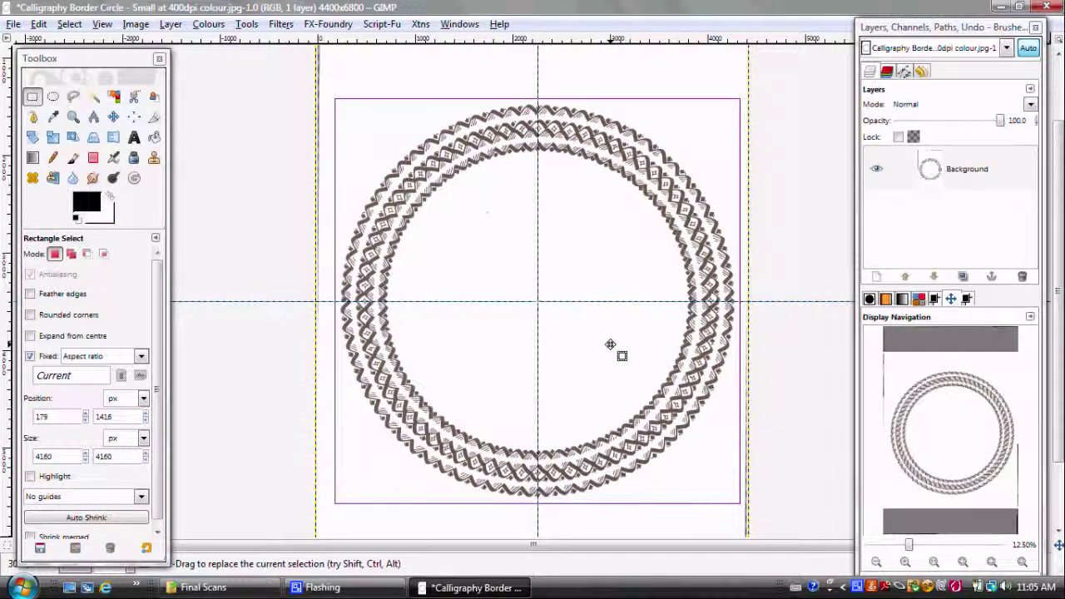
pyautogui.click(609, 345)
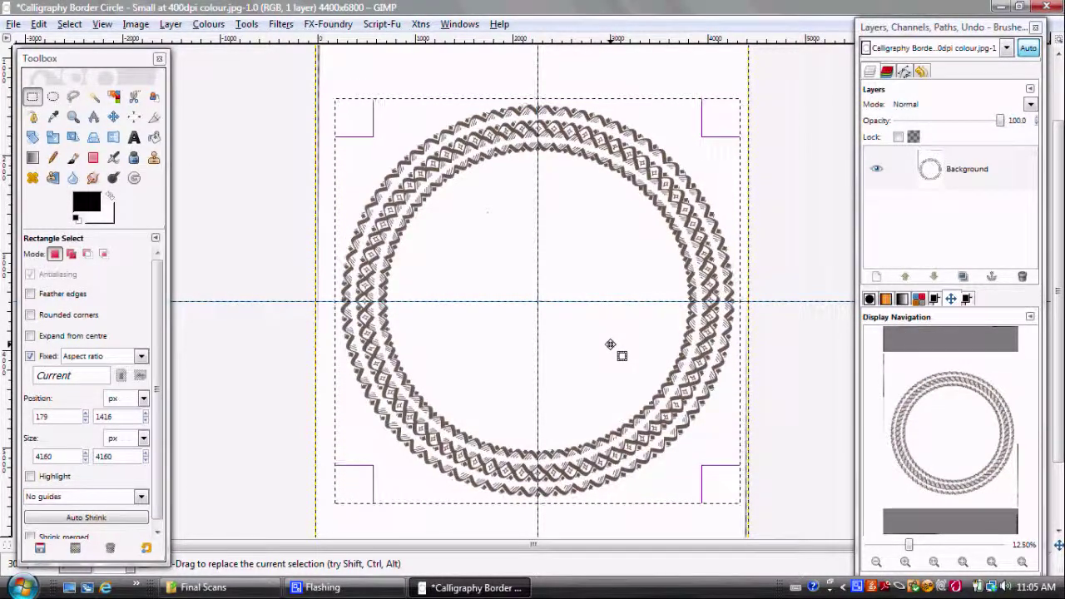
# Step: Enlarge the square selection to 4216 × 4216 px, centre it at position 151, 1388, and crop the image to it
pyautogui.click(137, 25)
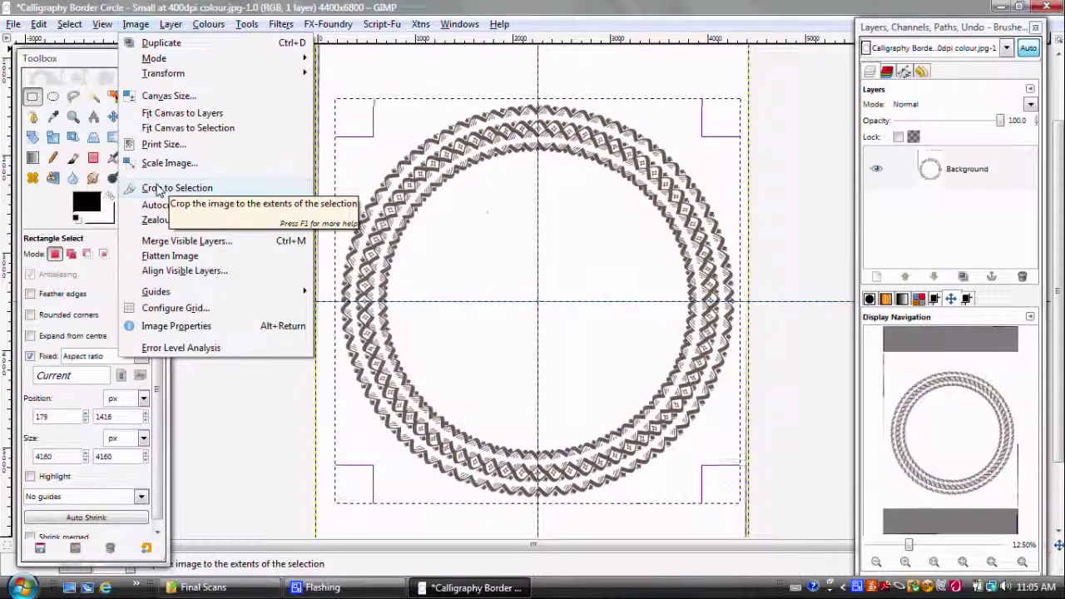
pyautogui.click(352, 109)
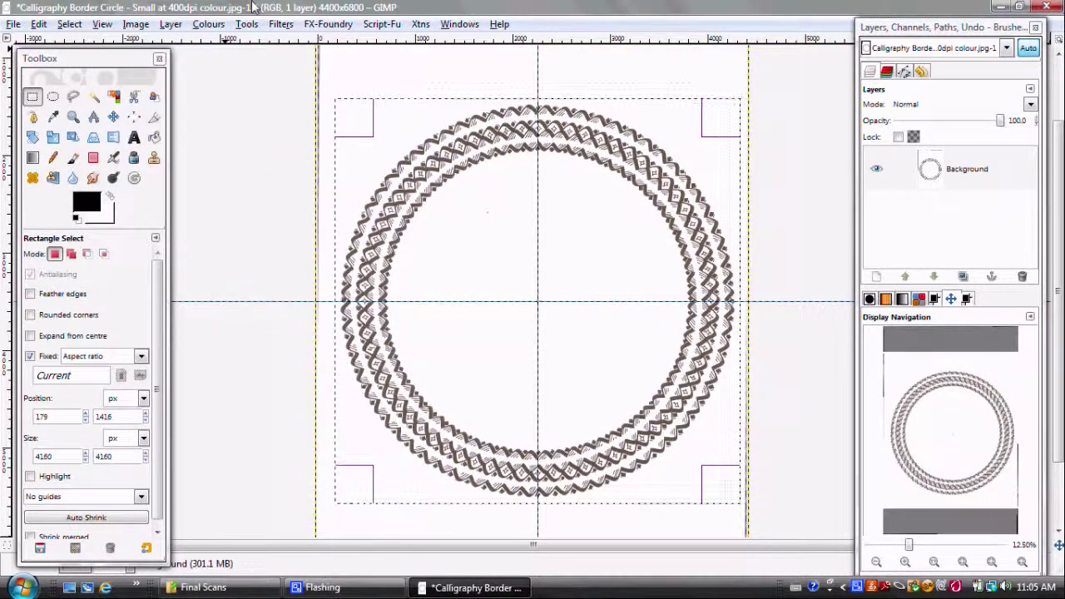
pyautogui.moveTo(354, 126); pyautogui.dragTo(348, 120)
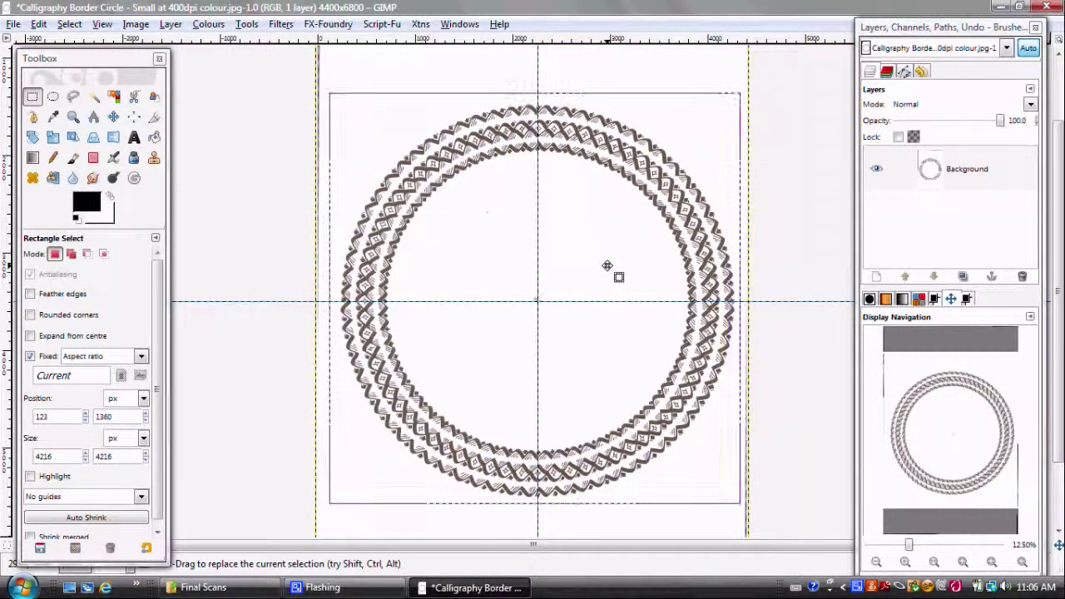
pyautogui.moveTo(610, 272); pyautogui.dragTo(610, 273)
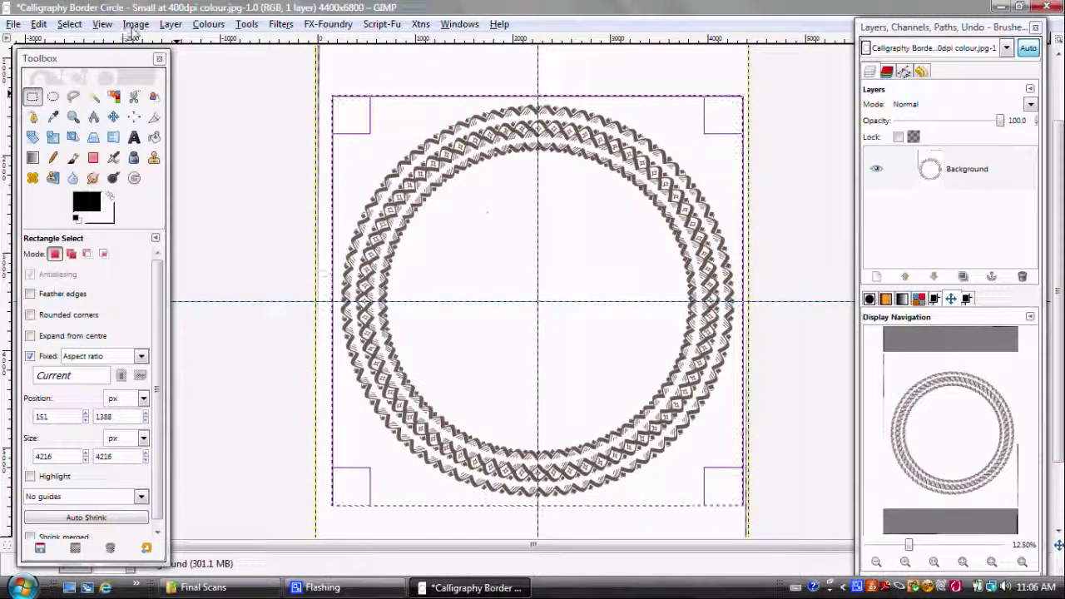
pyautogui.click(132, 31)
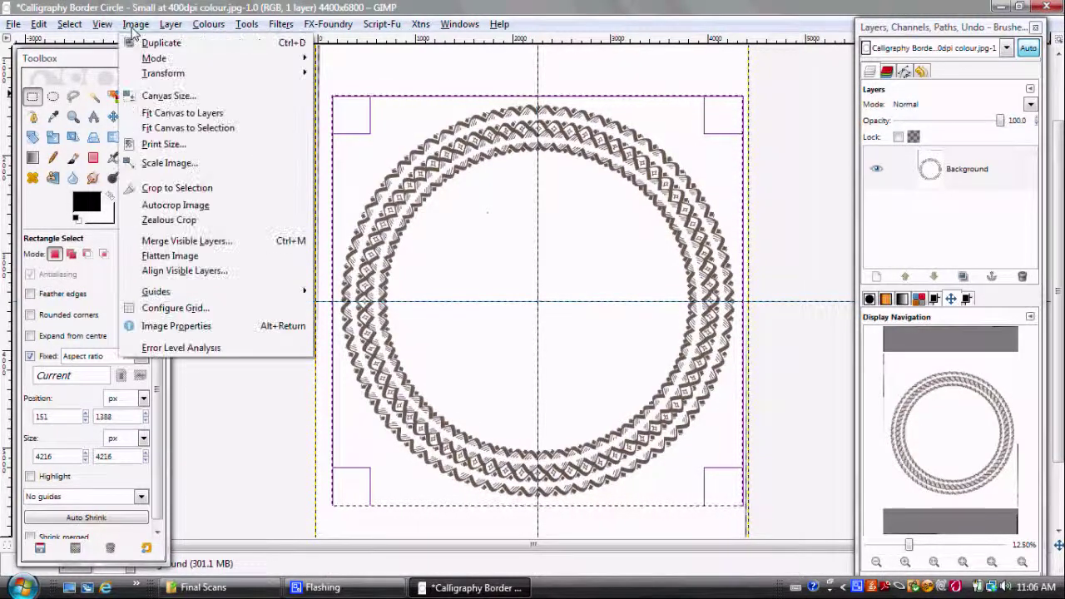
pyautogui.click(158, 190)
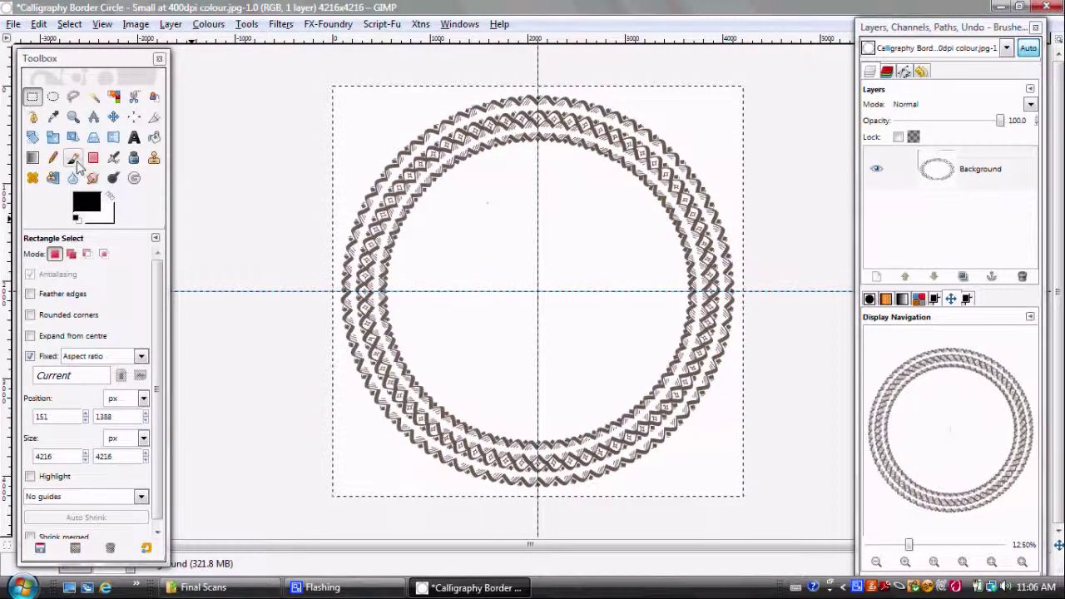
# Step: Set up the Paintbrush with the Circle Fuzzy (19) brush, white as foreground colour and a larger brush scale
pyautogui.click(73, 158)
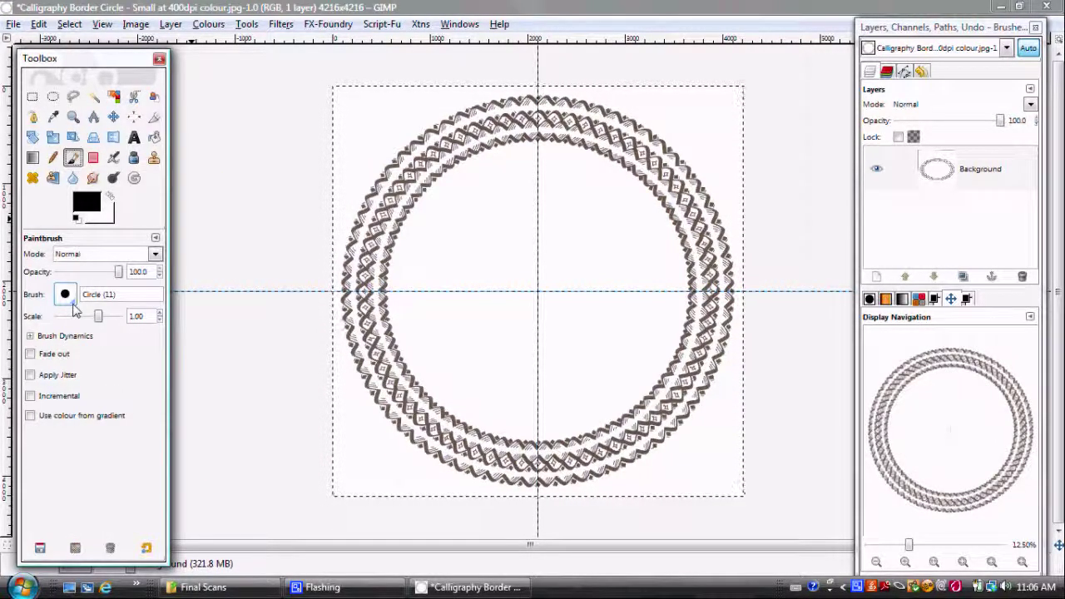
pyautogui.click(67, 300)
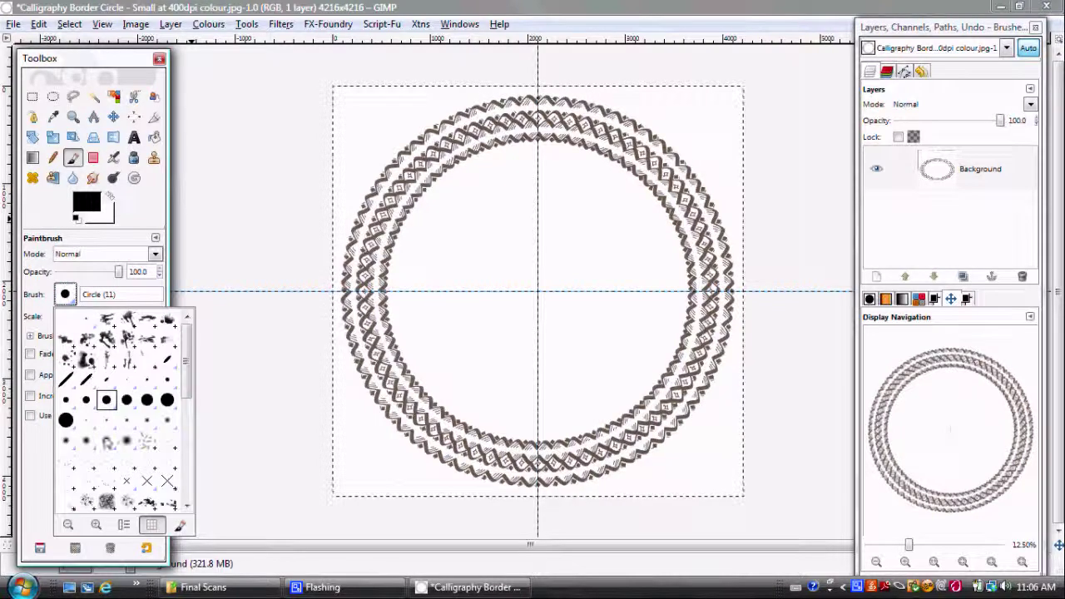
pyautogui.doubleClick(129, 448)
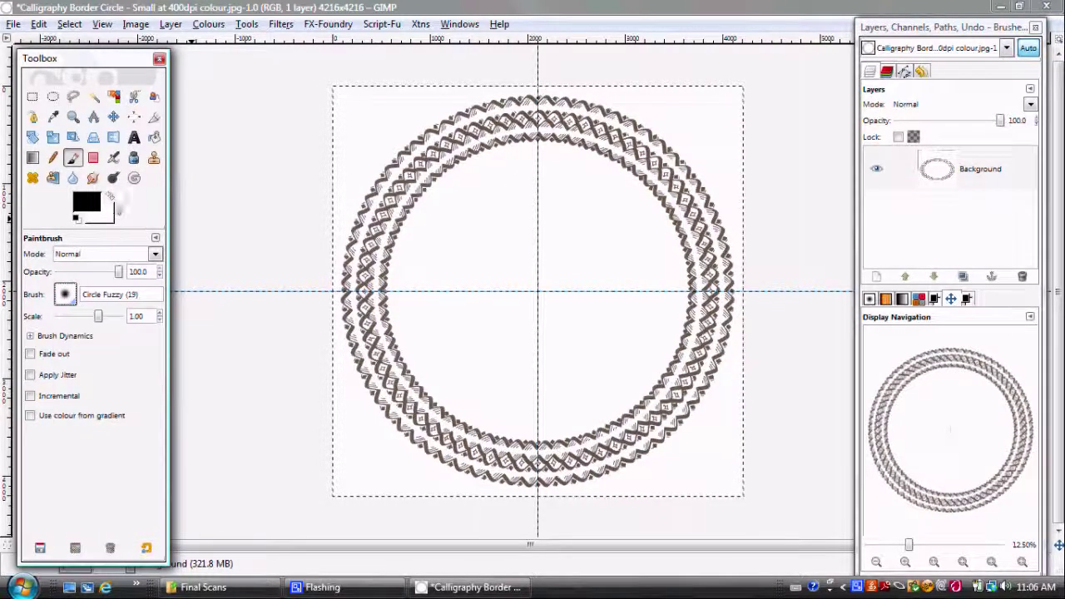
pyautogui.click(109, 198)
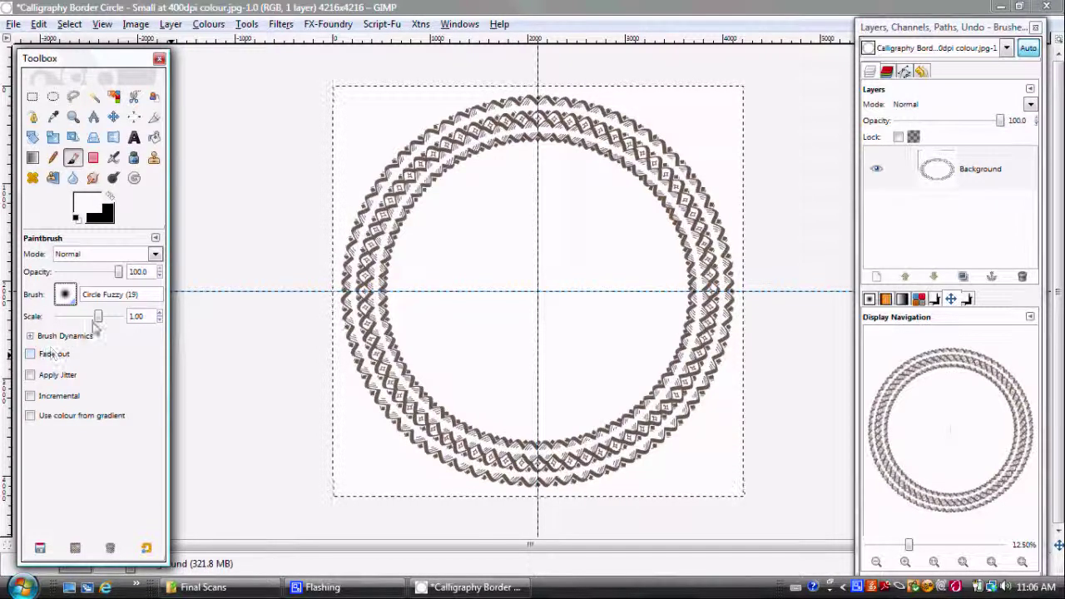
pyautogui.moveTo(98, 316); pyautogui.dragTo(133, 323)
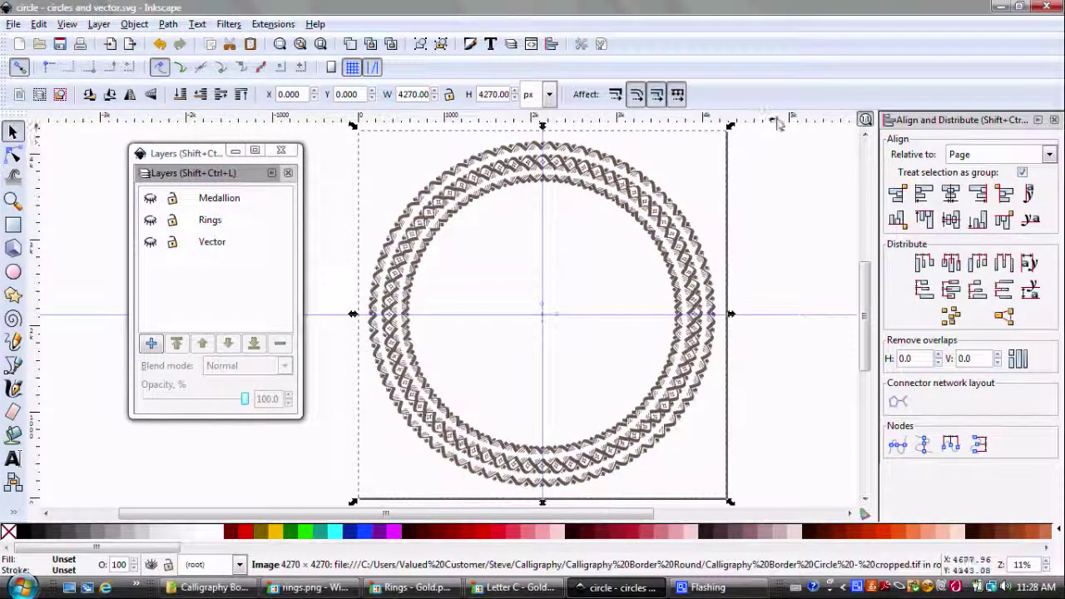
# Step: Add a horizontal guide at about 3091 px across the upper part of the border and delete it again
pyautogui.moveTo(781, 123); pyautogui.dragTo(788, 238)
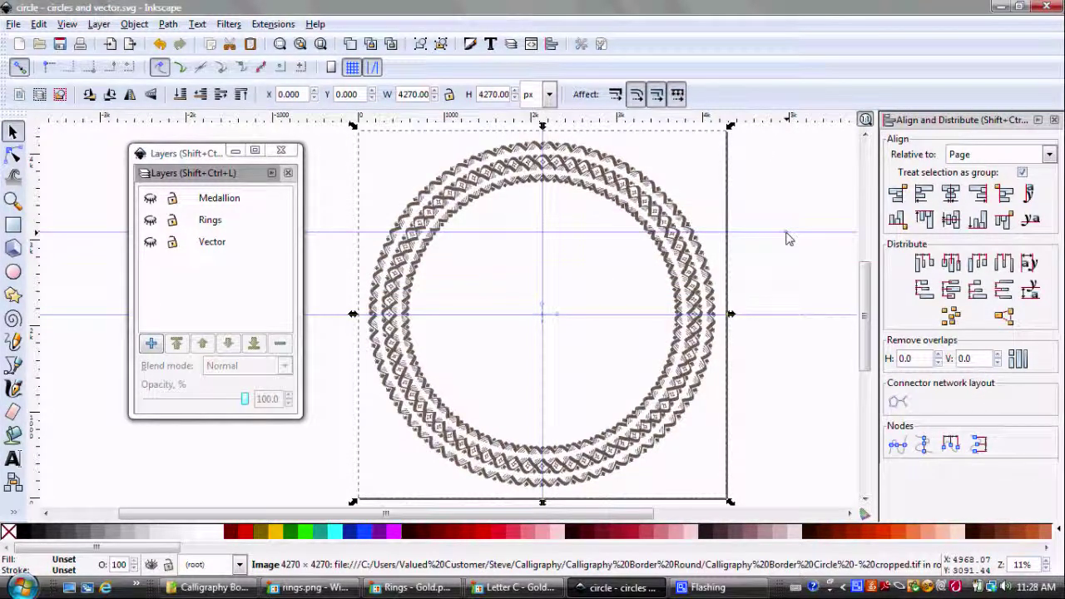
pyautogui.press('Escape')
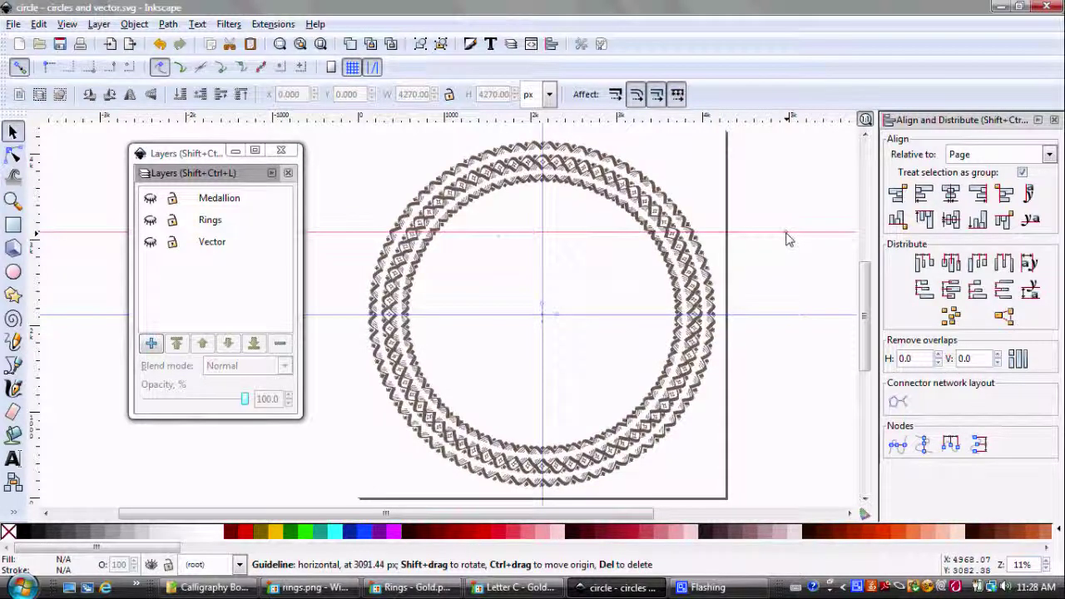
pyautogui.press('Delete')
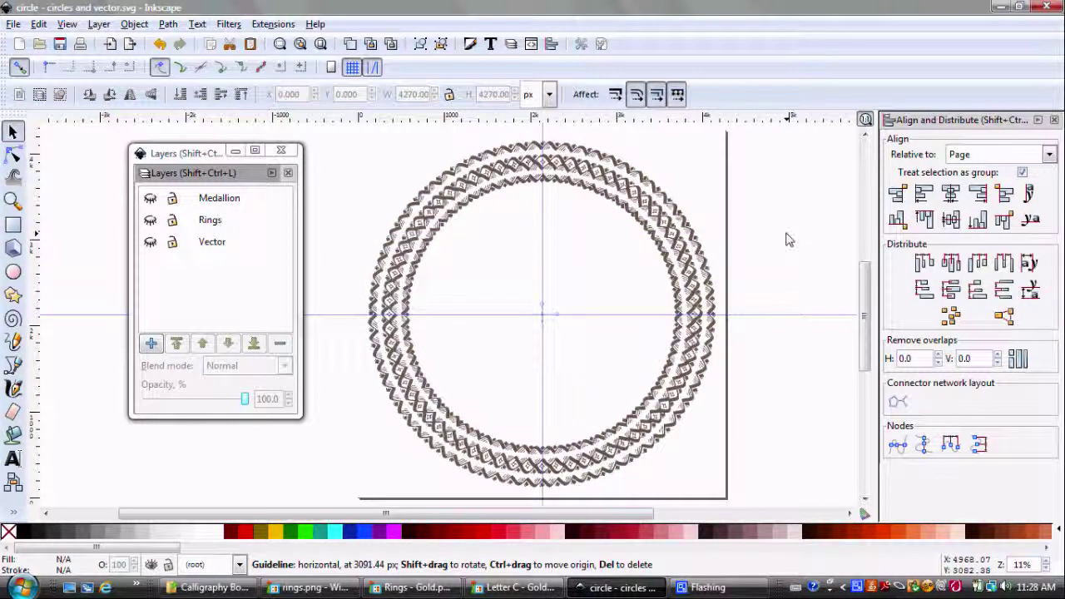
# Step: Select the scanned border image and show the Vector layer over it to compare the tracing with the scan
pyautogui.click(686, 221)
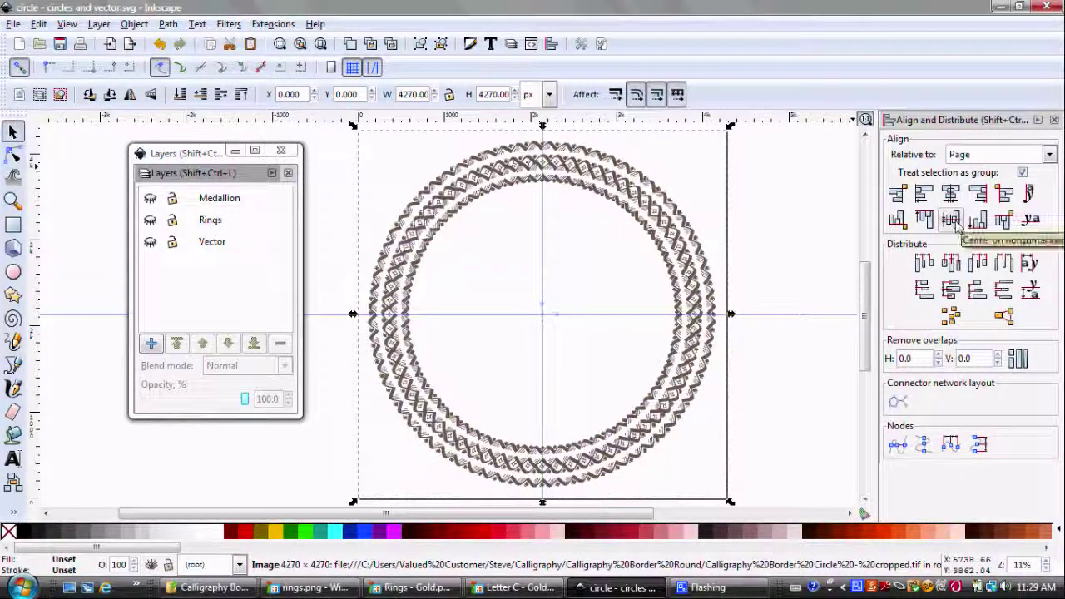
pyautogui.click(149, 244)
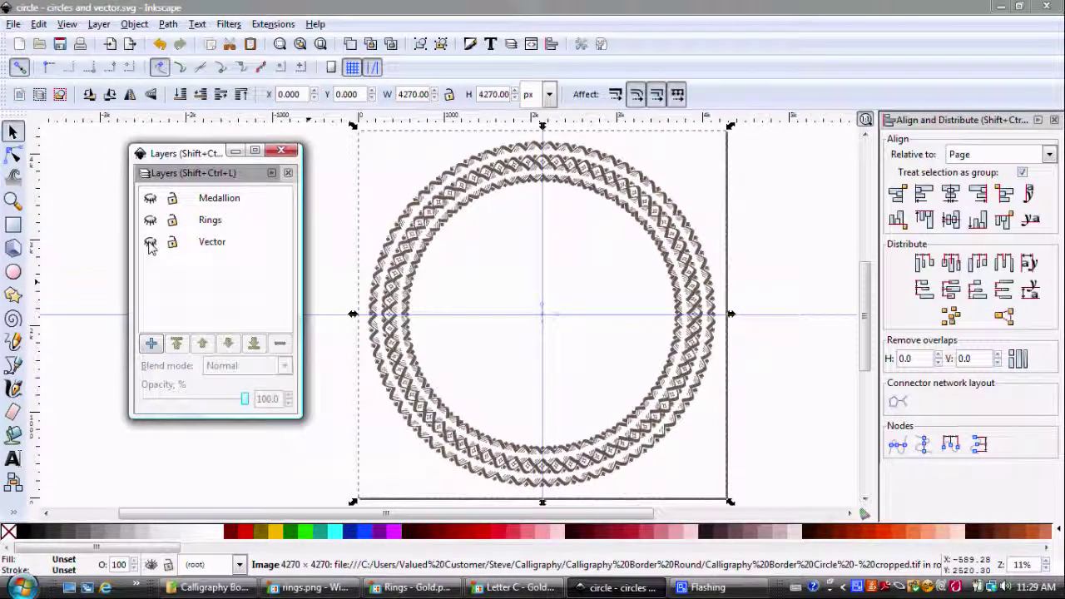
pyautogui.click(150, 243)
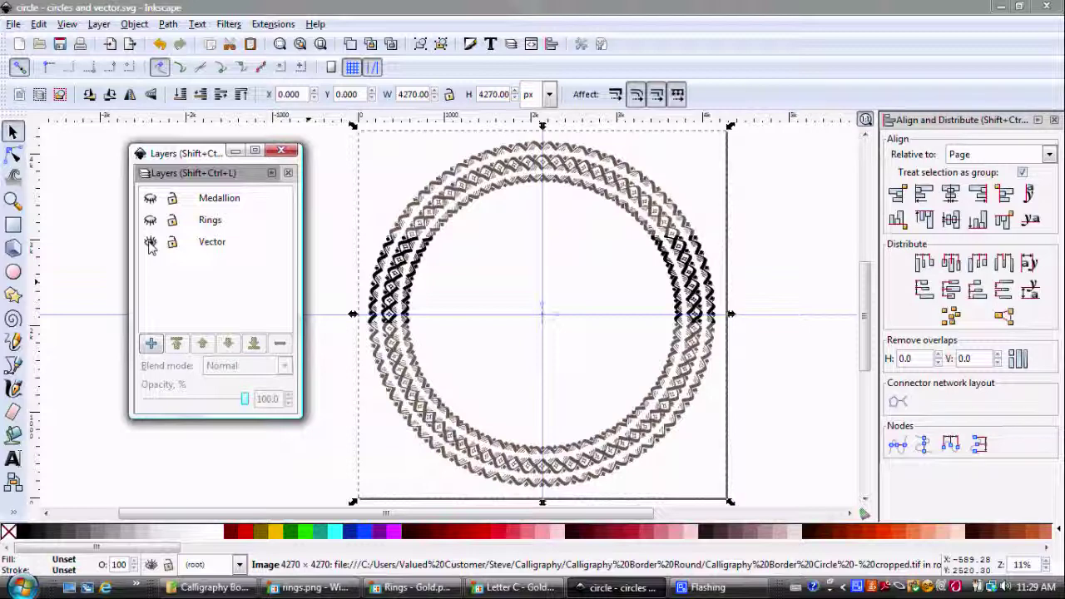
pyautogui.click(150, 243)
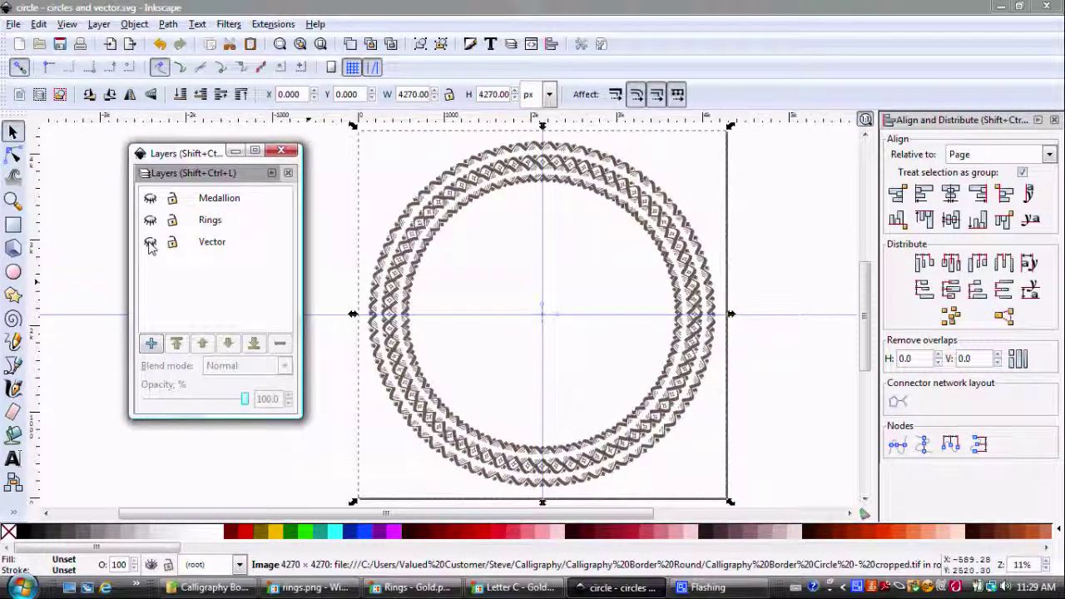
pyautogui.click(149, 243)
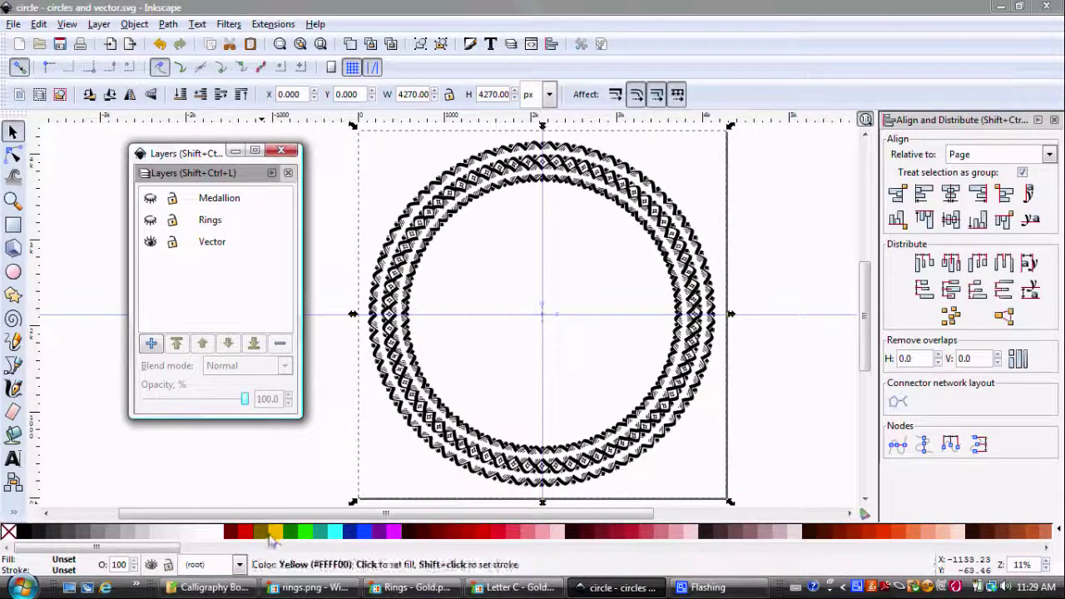
# Step: Try a red fill on the vector border path and return its fill to black
pyautogui.click(247, 536)
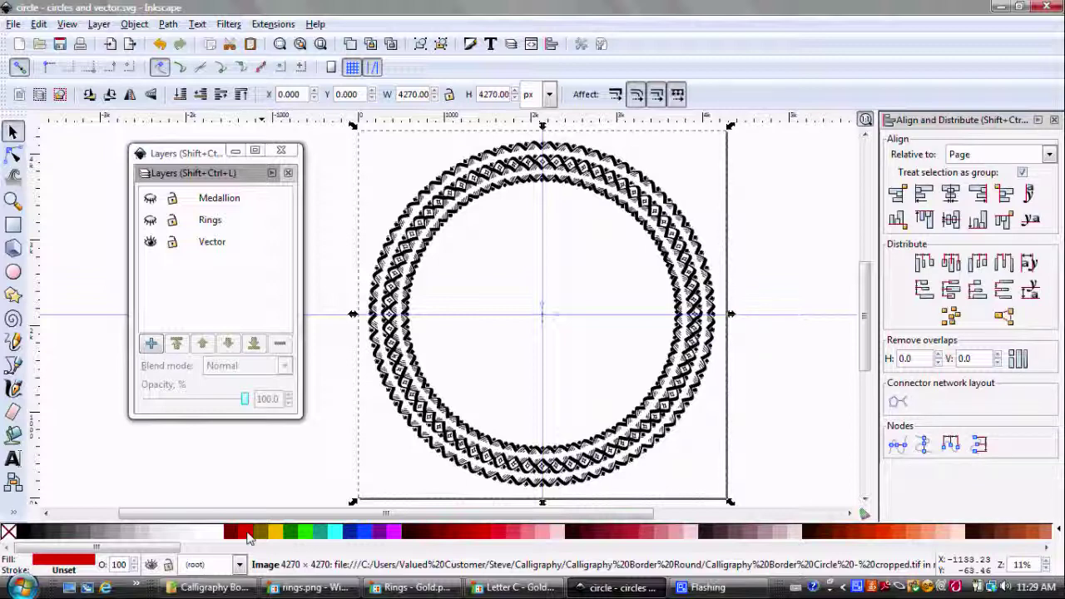
pyautogui.click(404, 398)
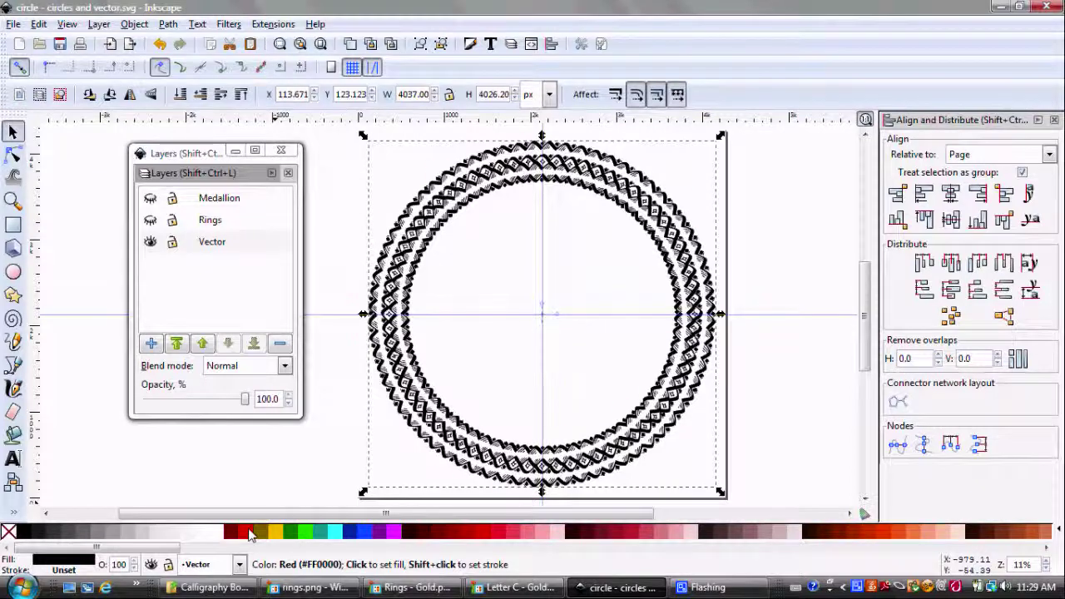
pyautogui.click(249, 533)
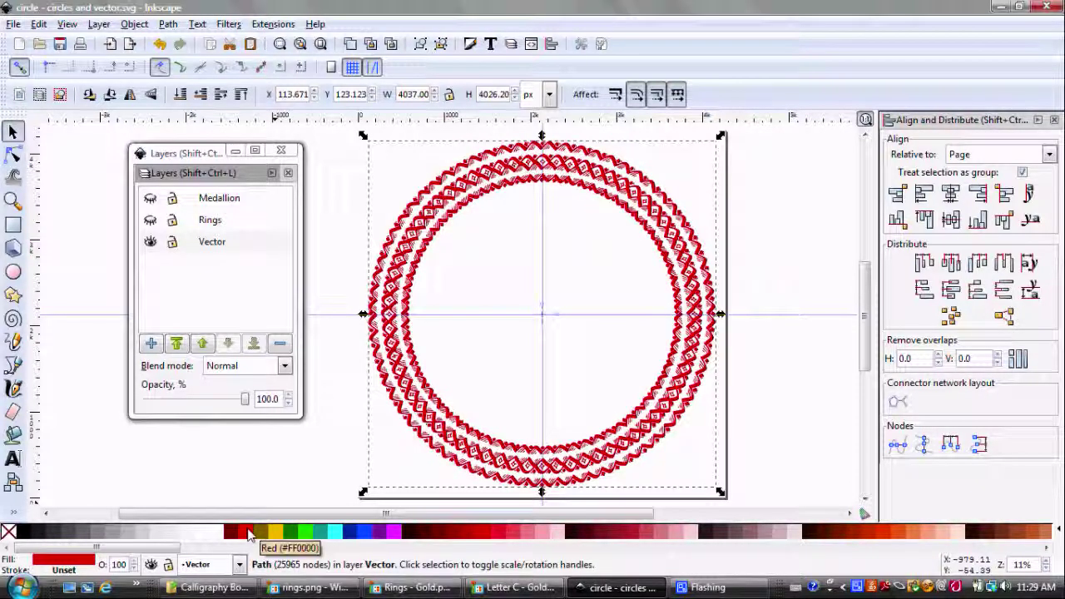
pyautogui.click(25, 530)
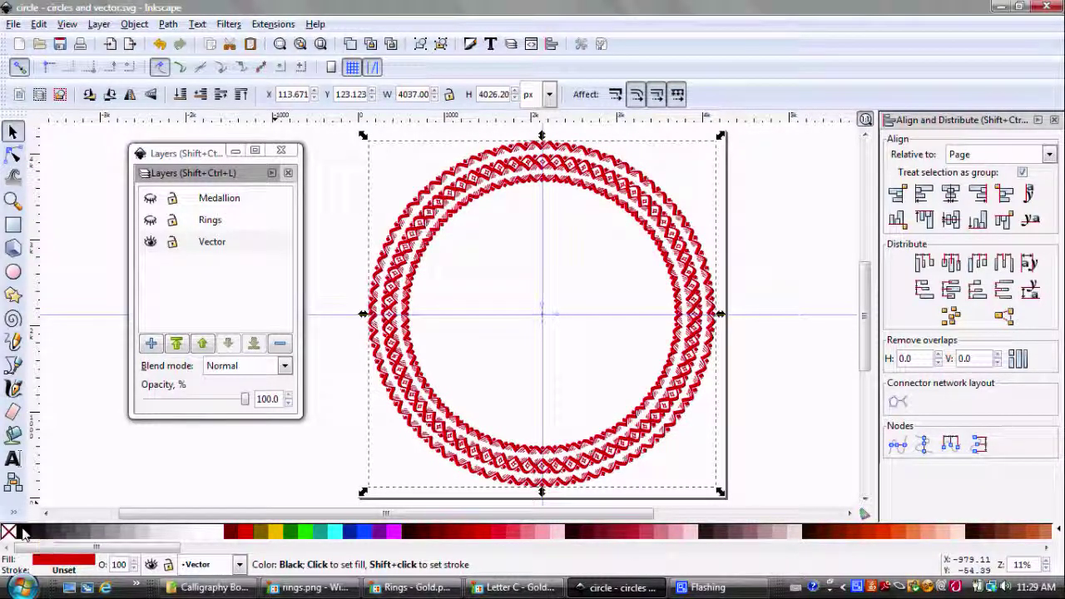
# Step: Hide the Vector layer and show the Rings and Medallion layers over the scanned border
pyautogui.click(153, 251)
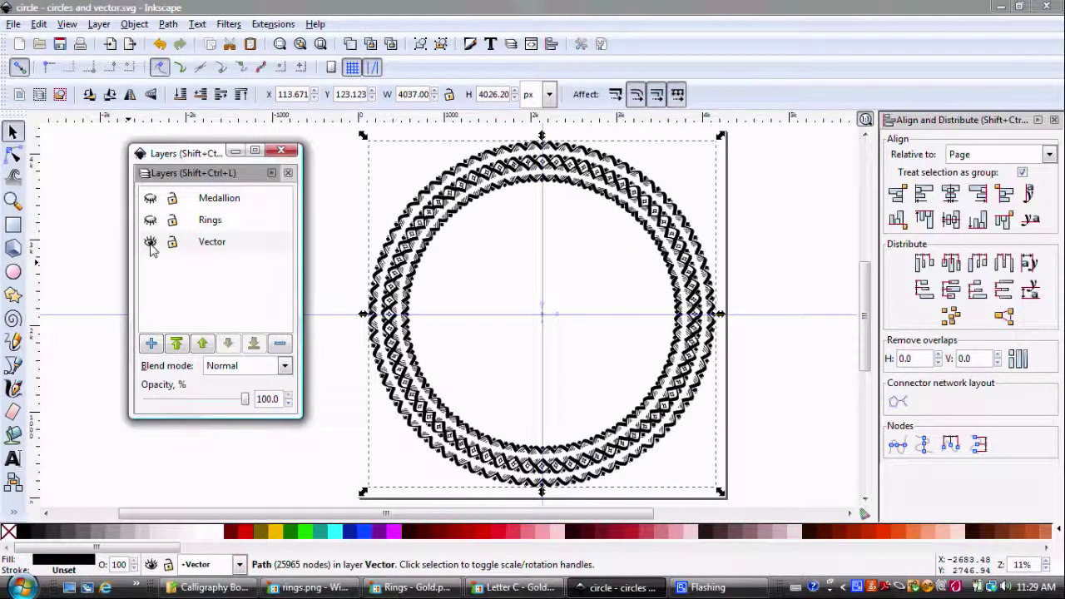
pyautogui.click(150, 241)
pyautogui.click(150, 220)
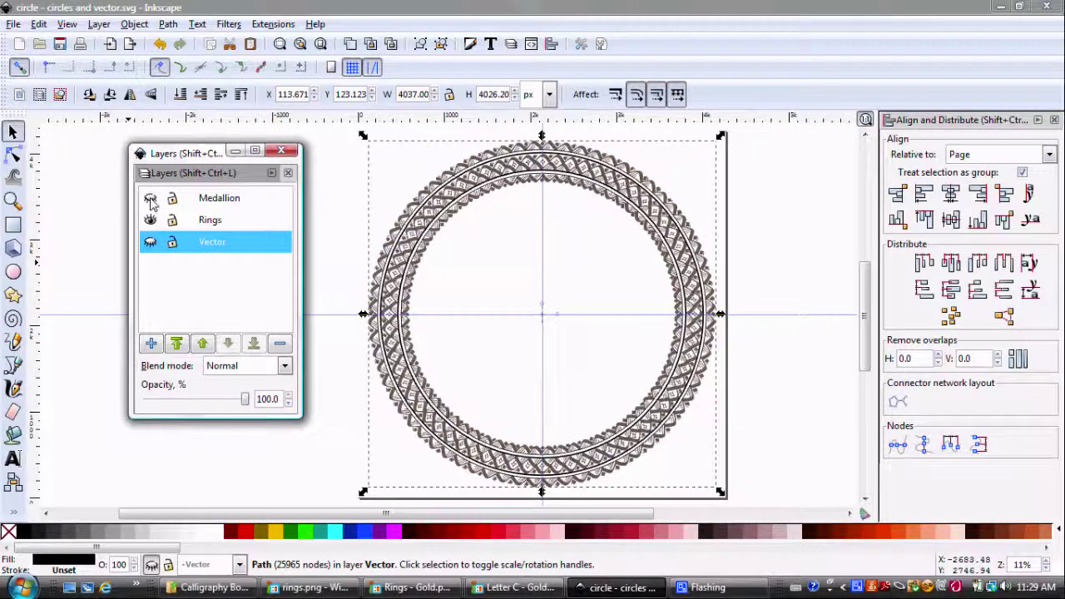
pyautogui.click(151, 200)
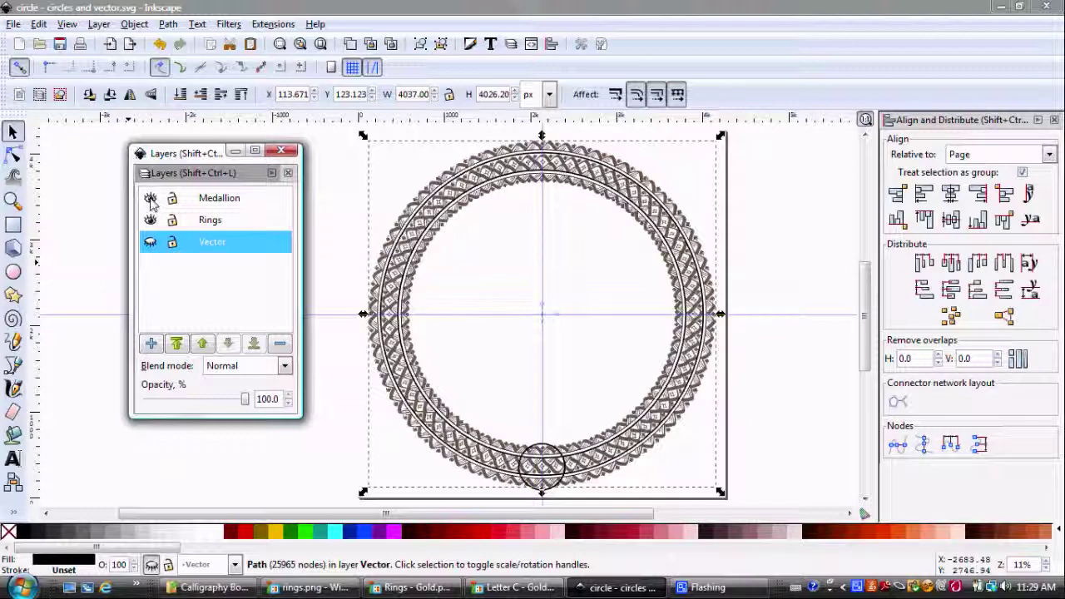
# Step: Switch to Windows Photo Gallery and view rings.png, Rings - Gold.png and Letter C - Gold.png in turn
pyautogui.click(297, 591)
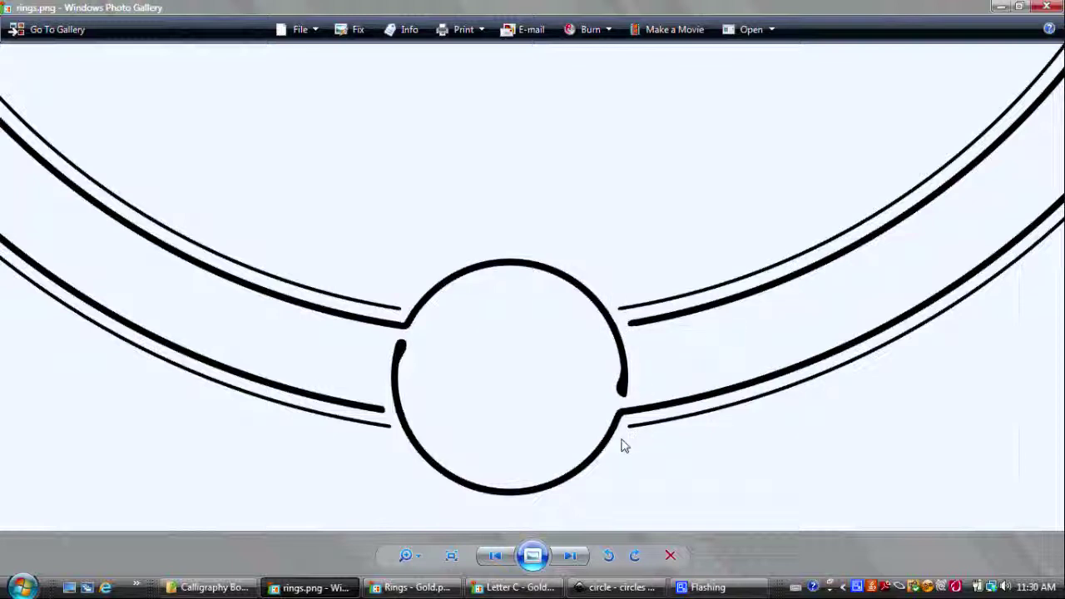
pyautogui.click(396, 589)
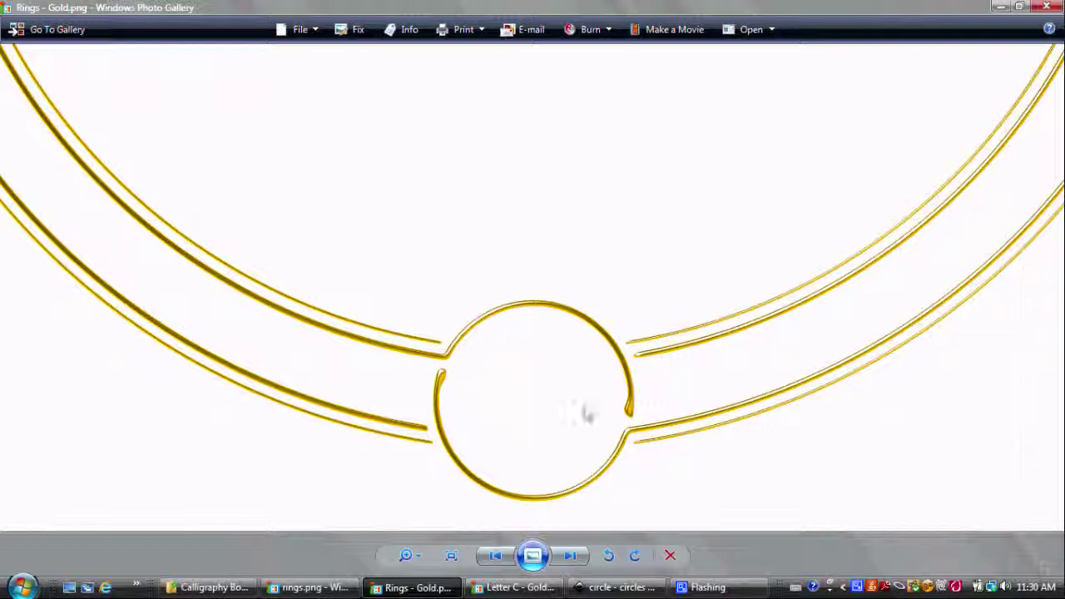
pyautogui.click(532, 587)
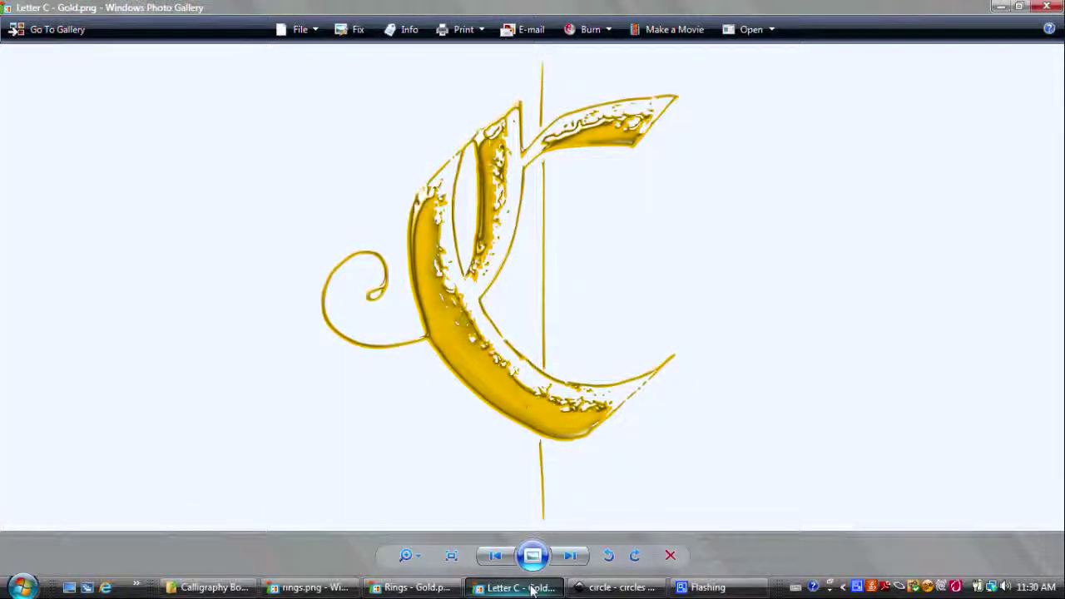